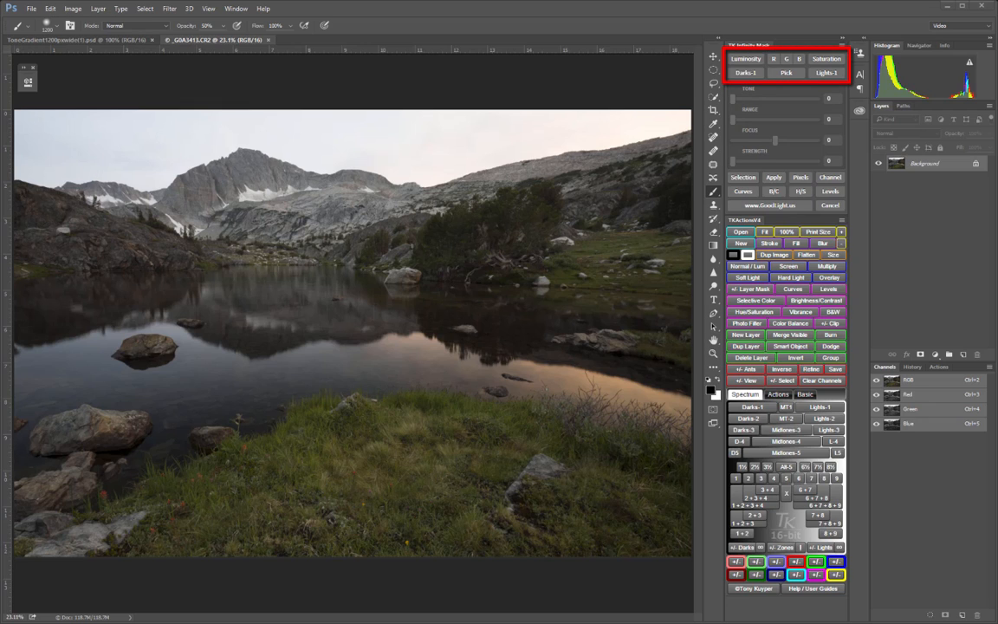
- Try an Infinity luminosity mask with a tone of 106 on the lake photo and cancel the session
left_click(746, 59)
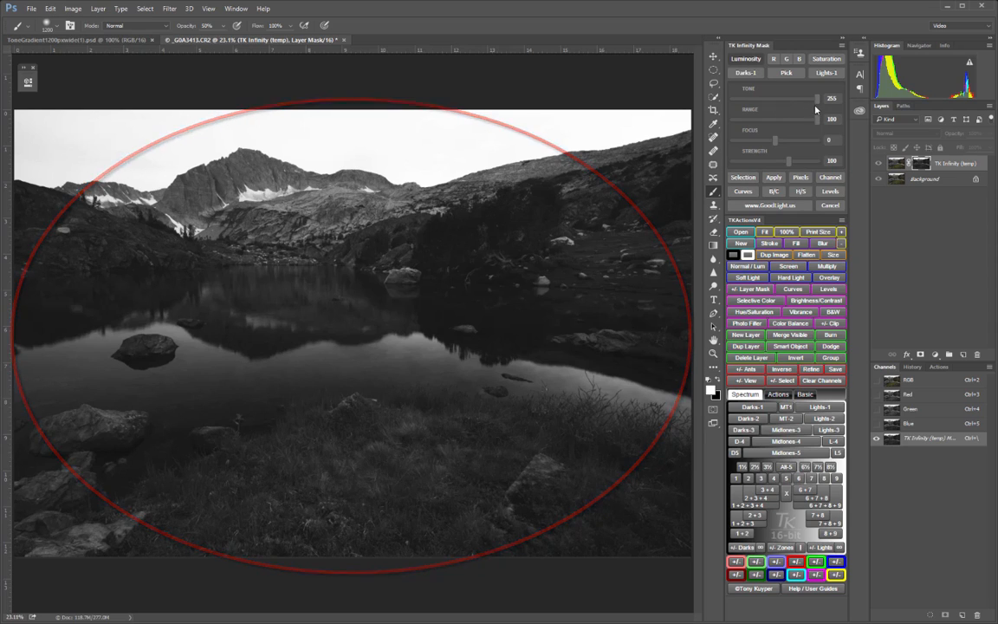
left_click_drag(817, 99, 768, 106)
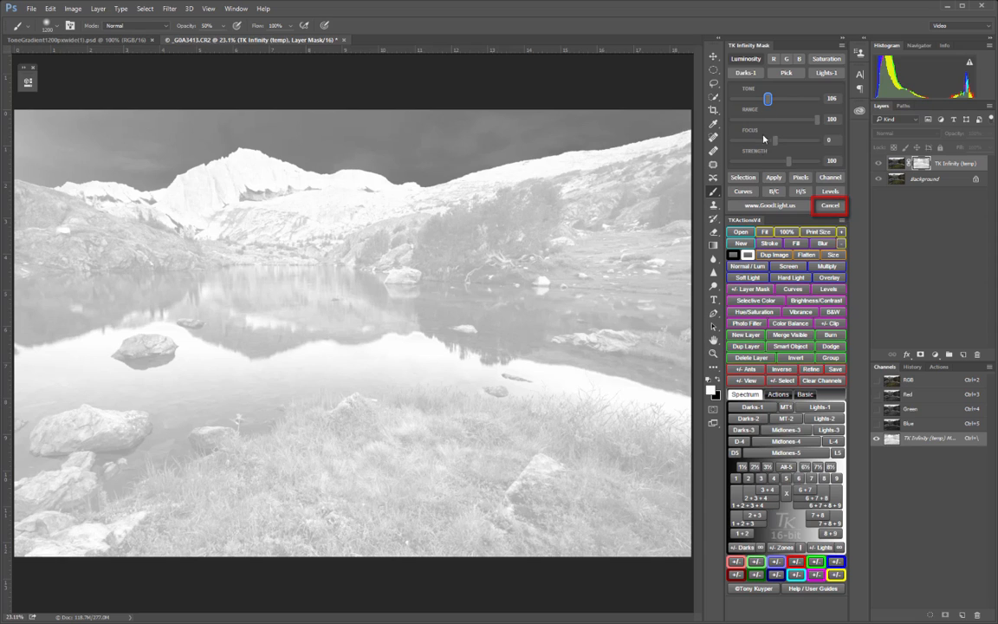
left_click(829, 205)
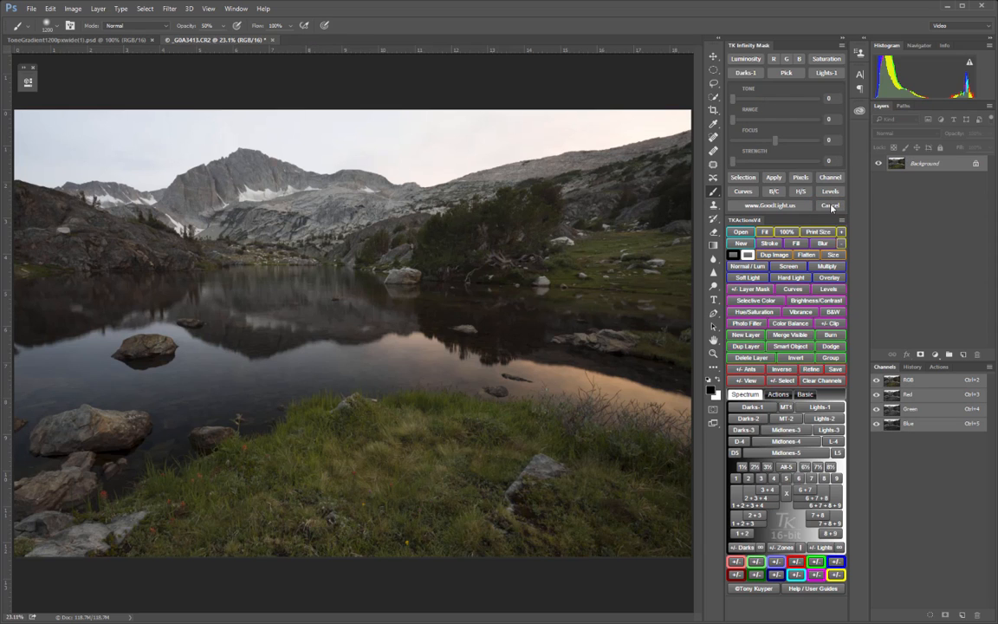
- Leave an active luminosity mask session by switching to the tone gradient document, and delete the leftover temporary layer from the lake photo
left_click(752, 59)
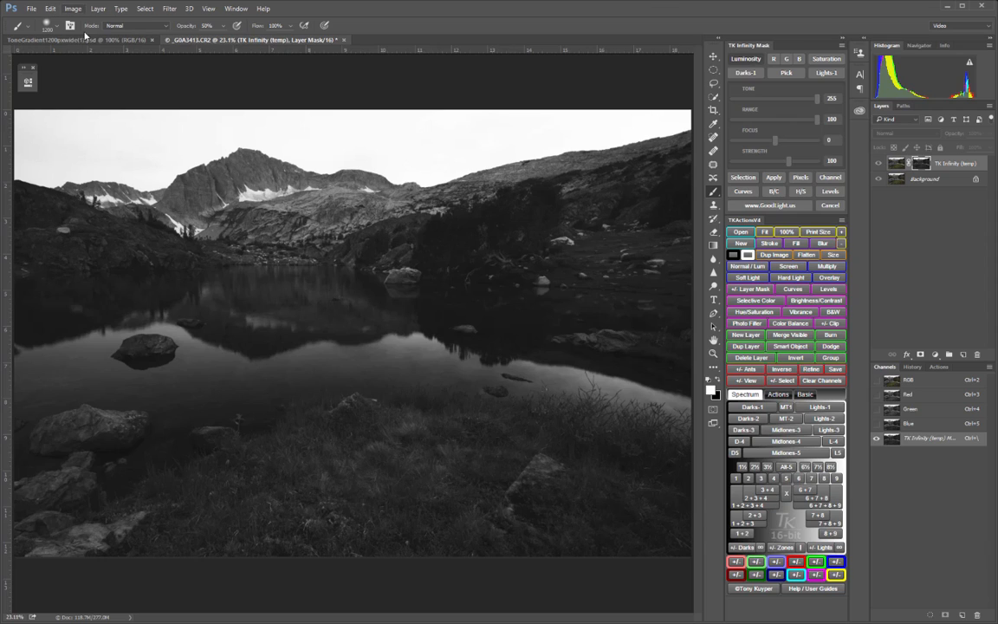
left_click(78, 39)
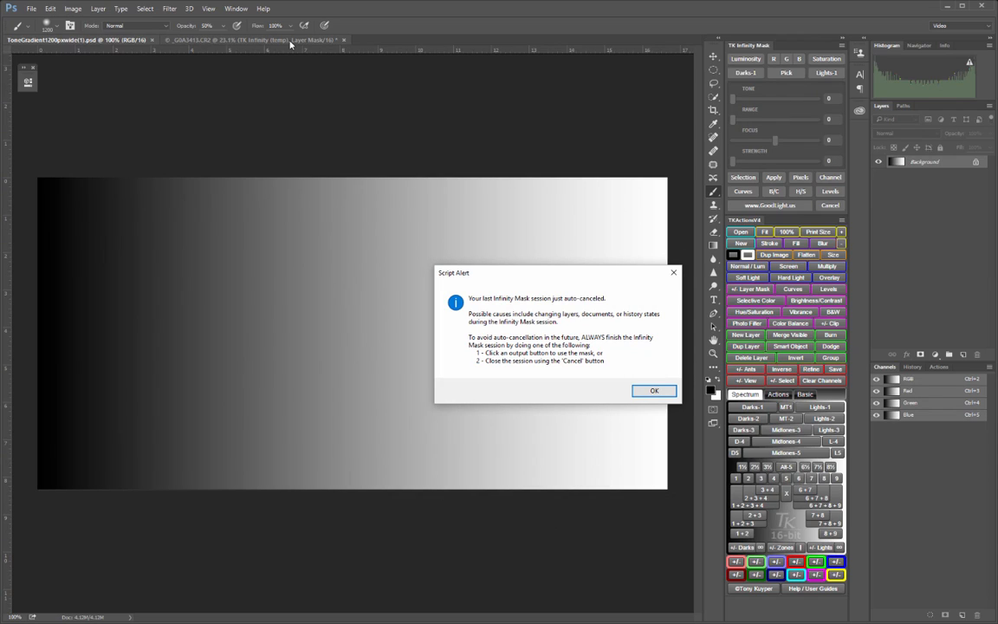
left_click(653, 392)
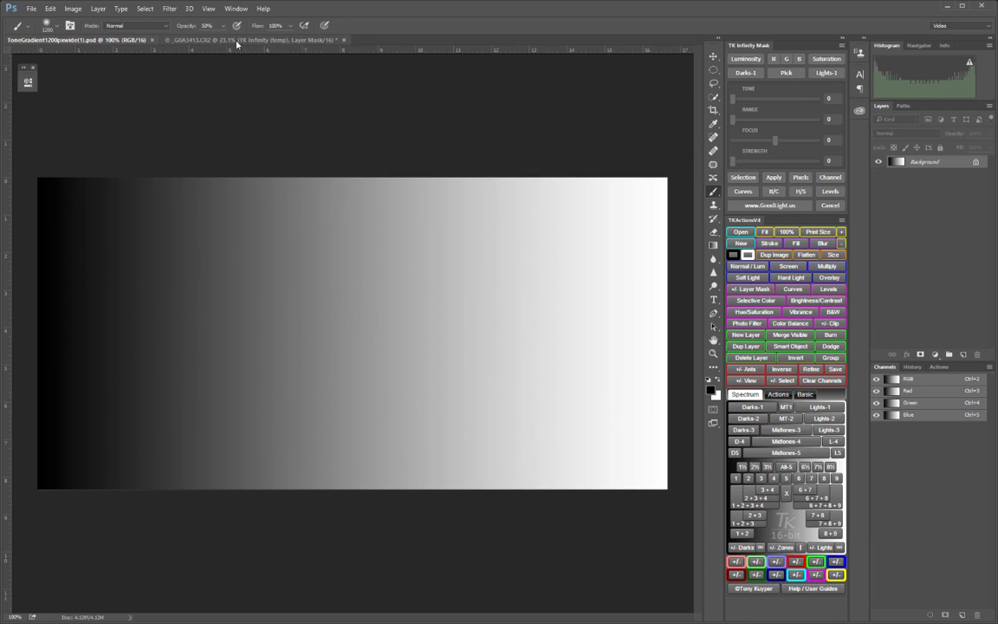
left_click(237, 40)
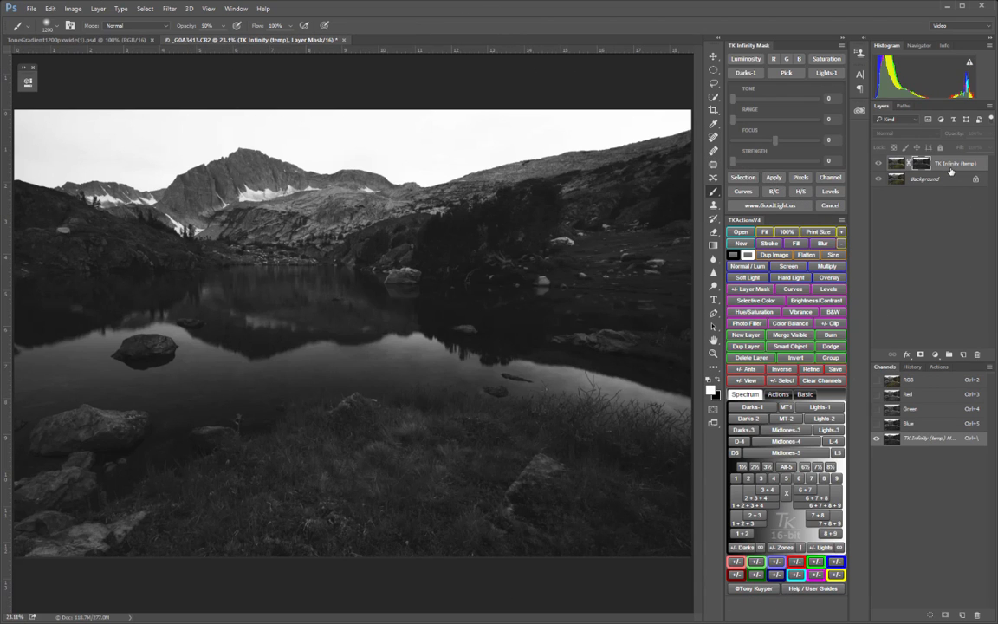
left_click(755, 360)
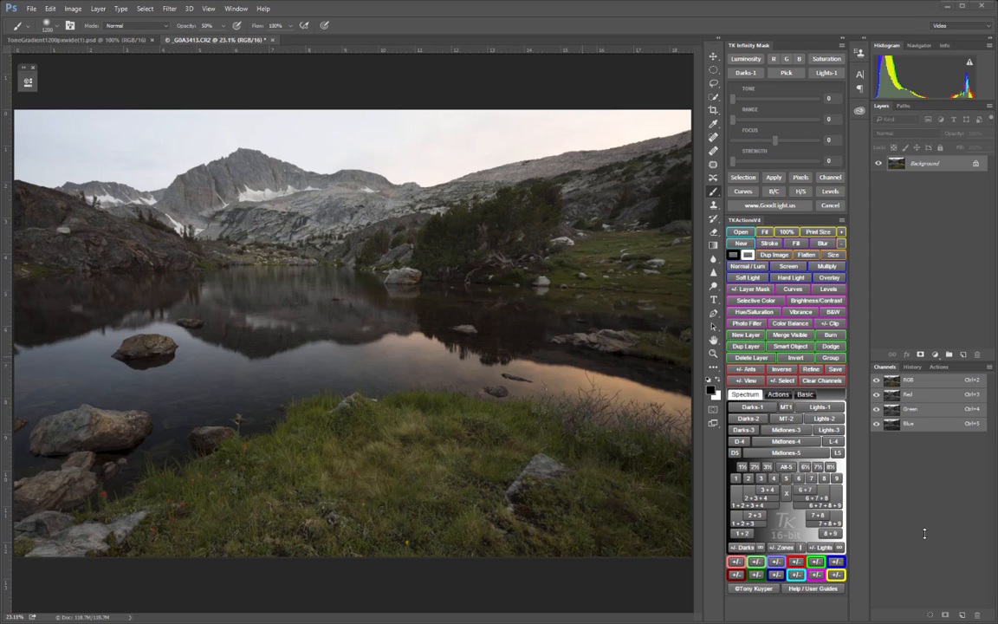
- Switch to the tone gradient document and activate the Move tool
left_click(58, 41)
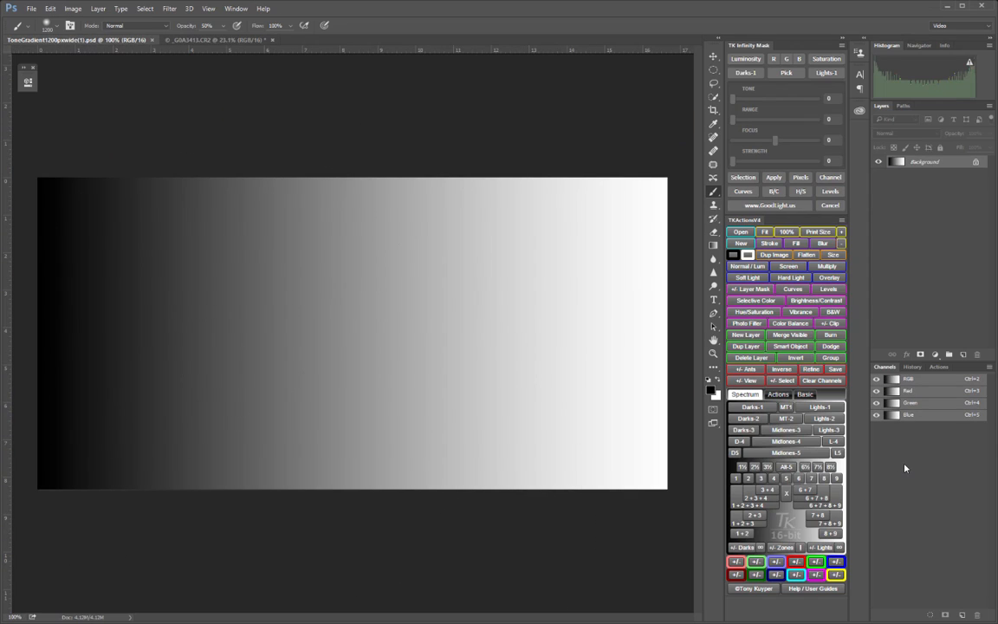
key("v")
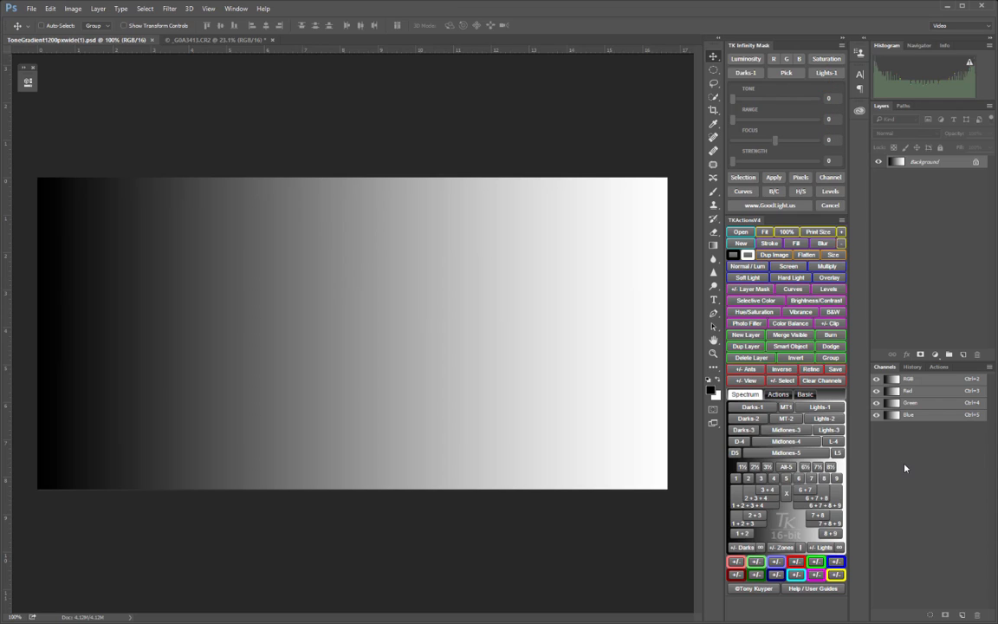
left_click(785, 394)
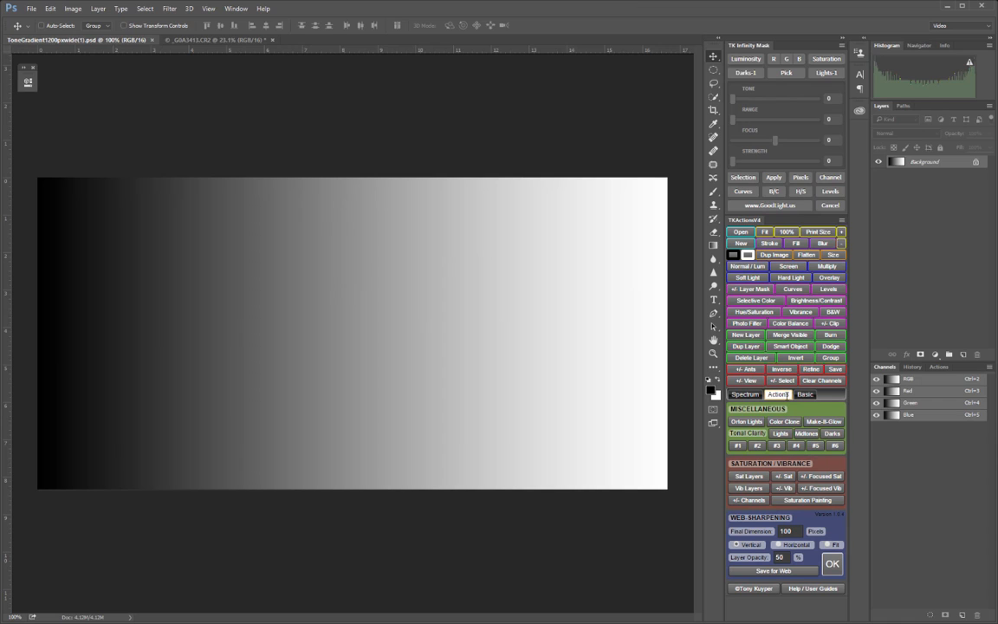
left_click(750, 394)
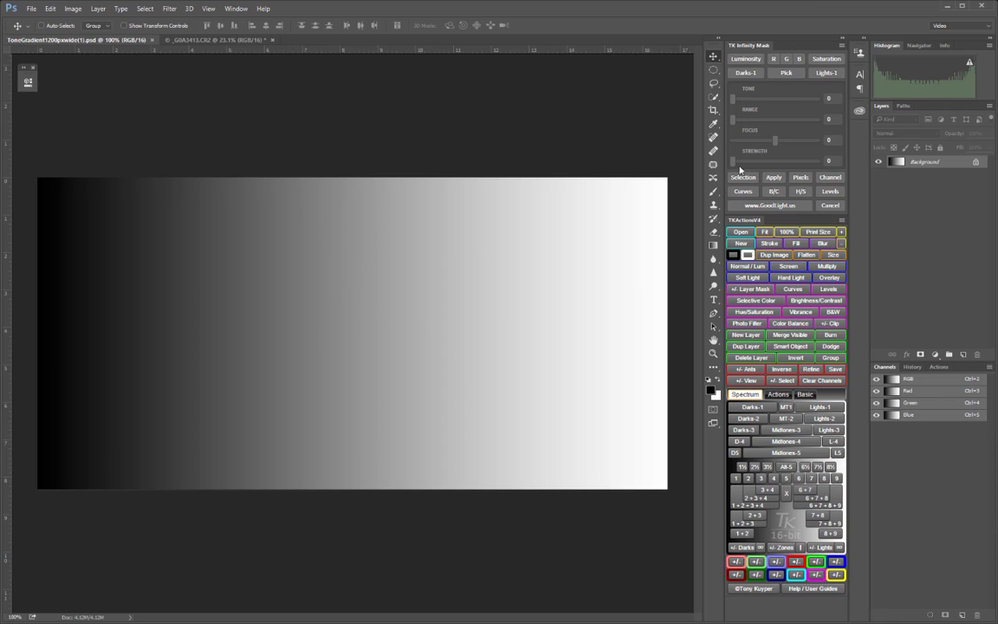
- Try luminosity, green and blue as the mask source on the tone gradient and cancel the session
left_click(746, 60)
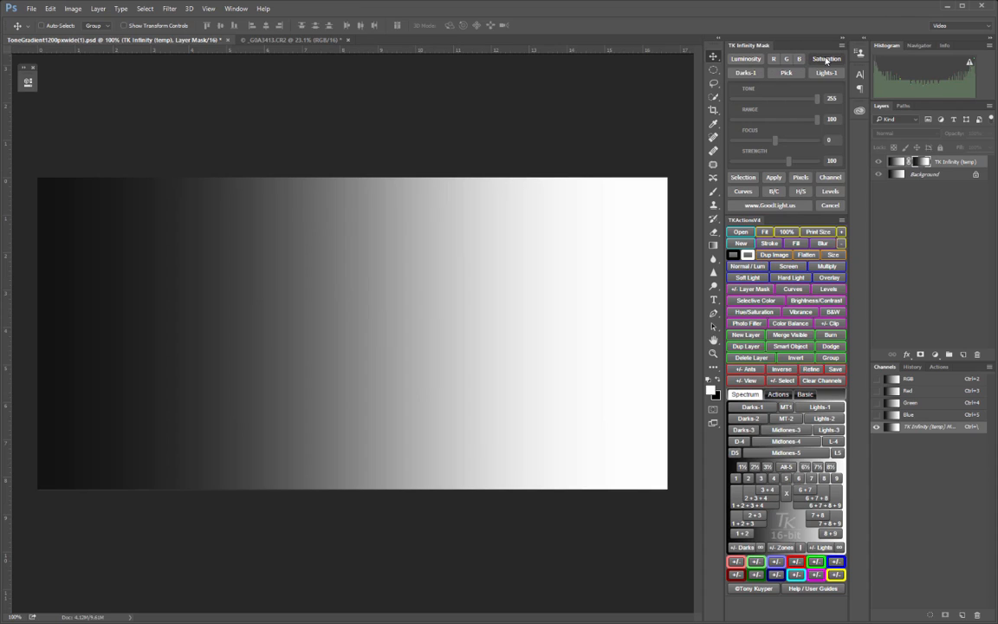
left_click(747, 58)
left_click(786, 59)
left_click(799, 59)
left_click(753, 181)
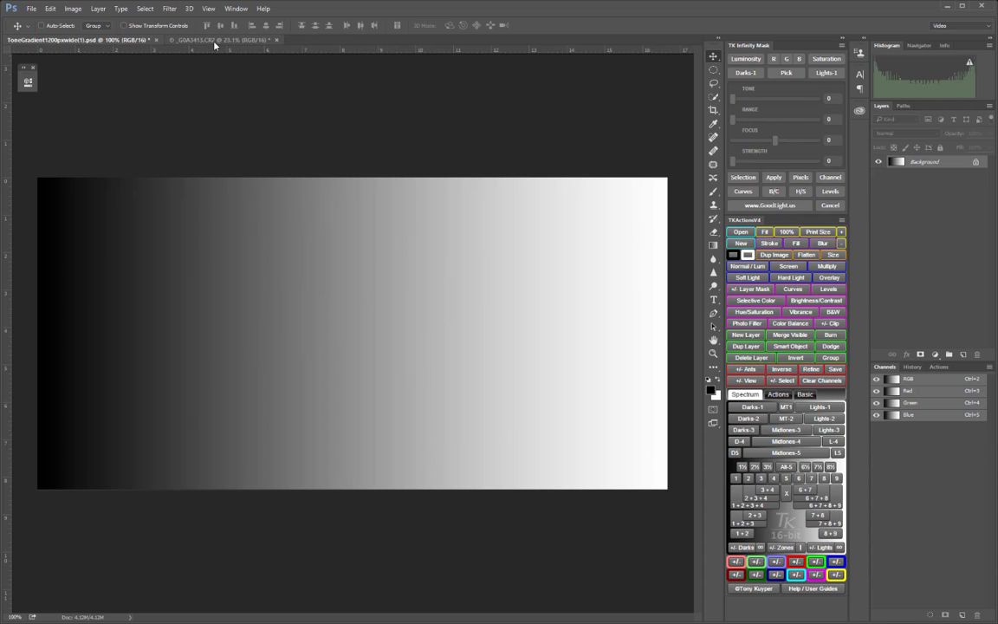
- Try a luminosity mask and a blue-channel mask on the lake photo and cancel the session
left_click(192, 39)
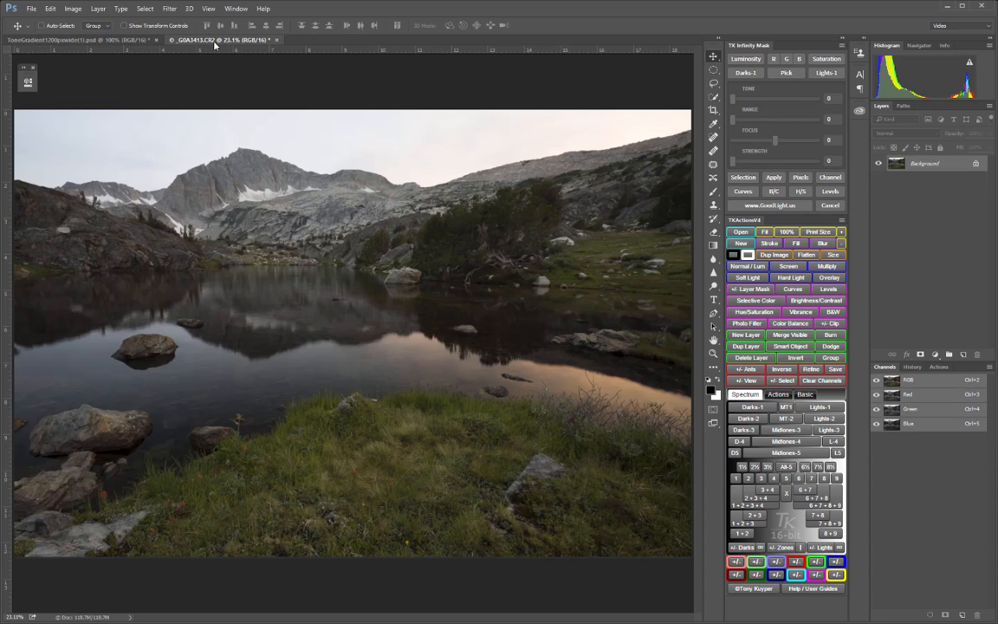
left_click(746, 59)
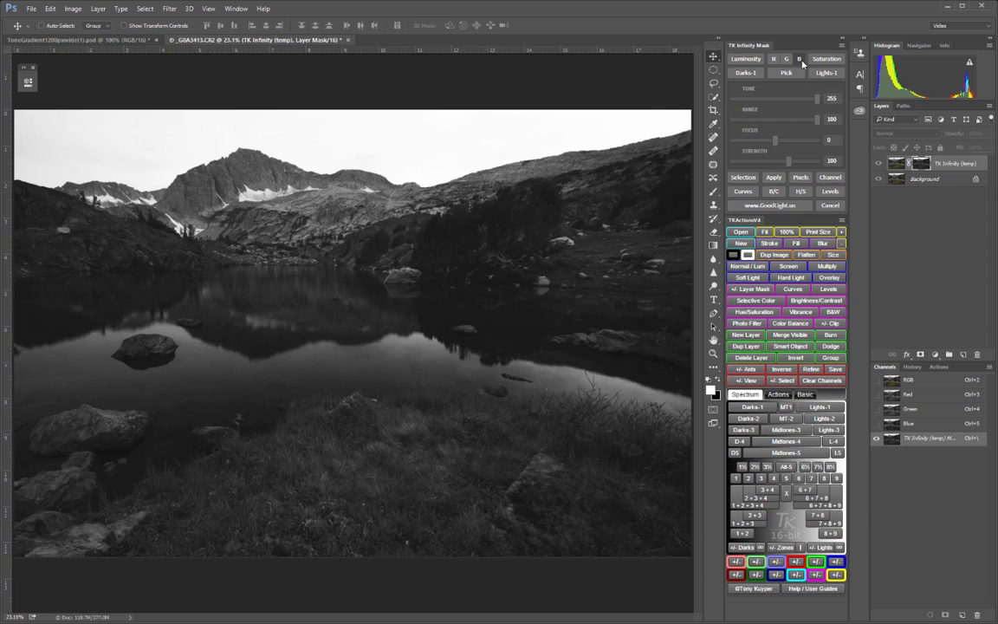
left_click(800, 61)
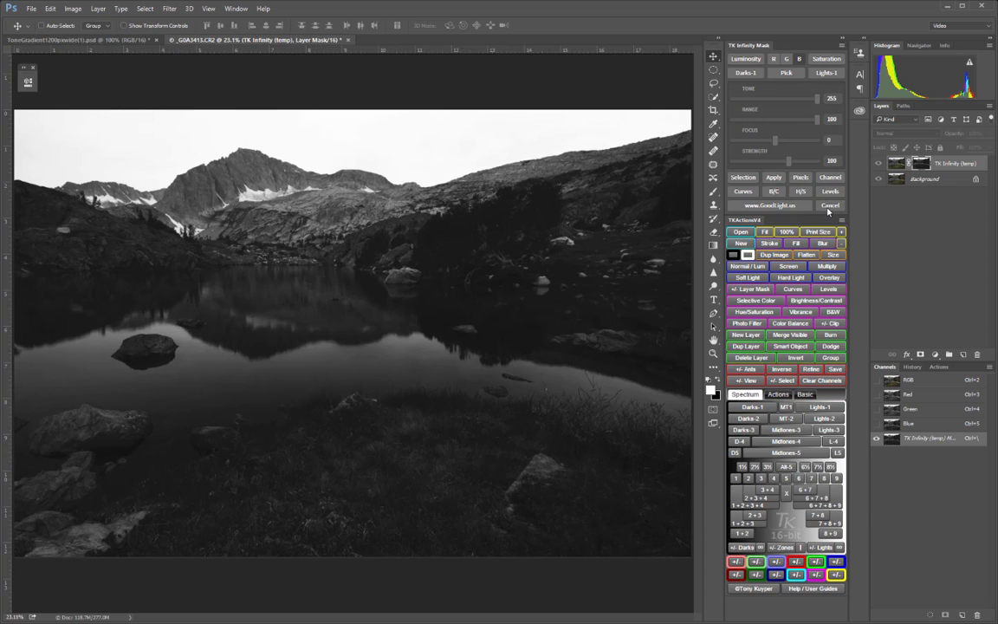
left_click(743, 190)
- Start a luminosity mask on the tone gradient document and compare its Darks-1 and Lights-1 presets, ending on Lights-1
left_click(102, 40)
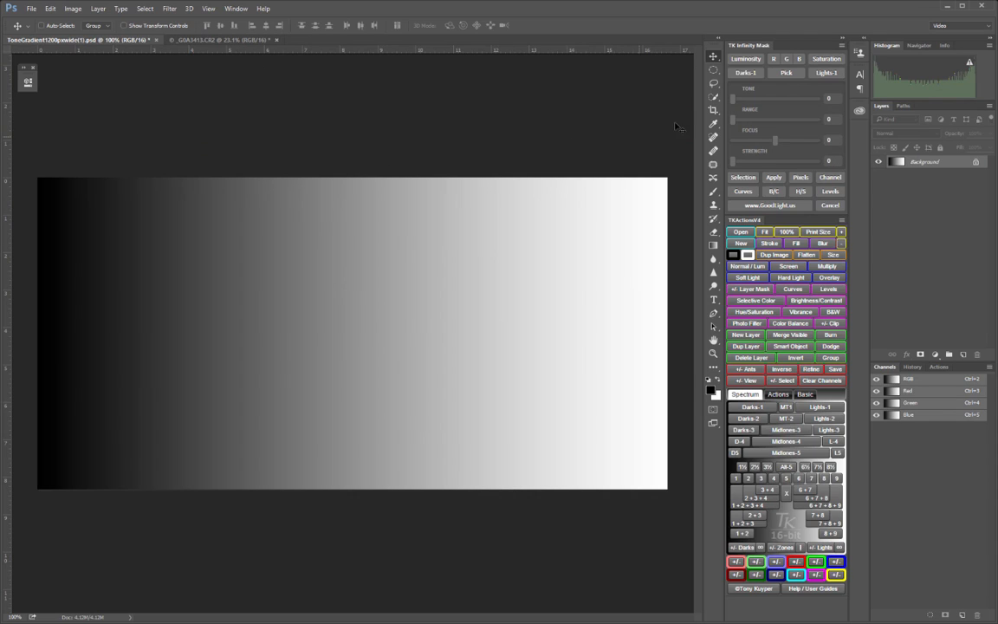
left_click(754, 60)
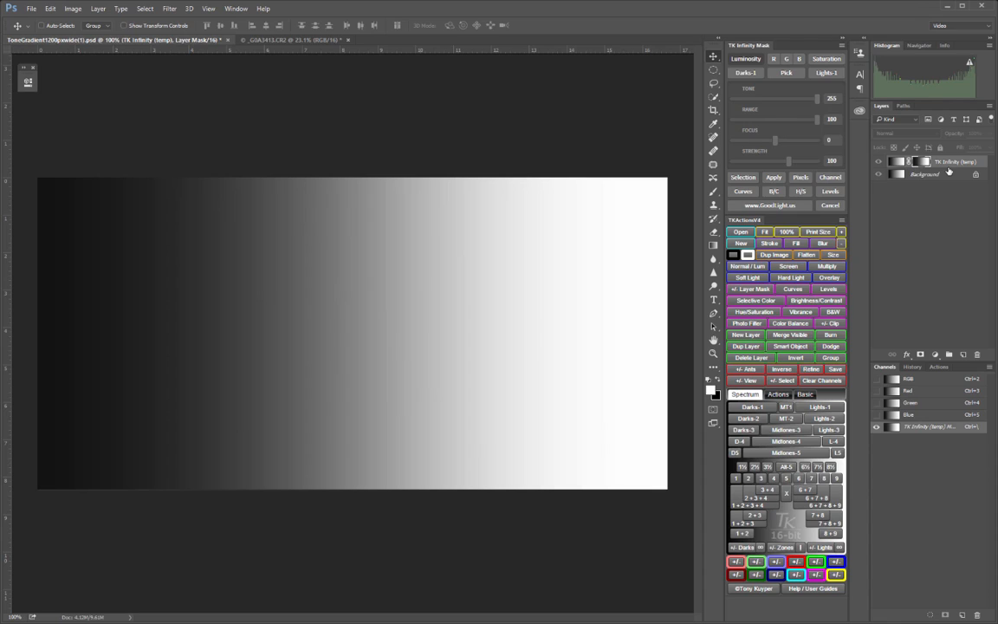
left_click(750, 75)
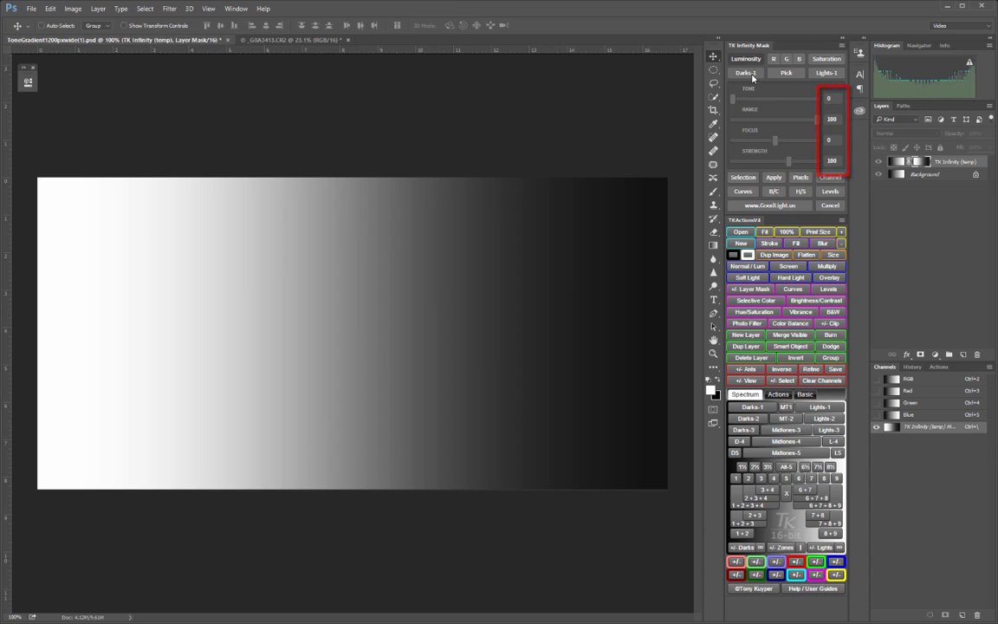
left_click(834, 74)
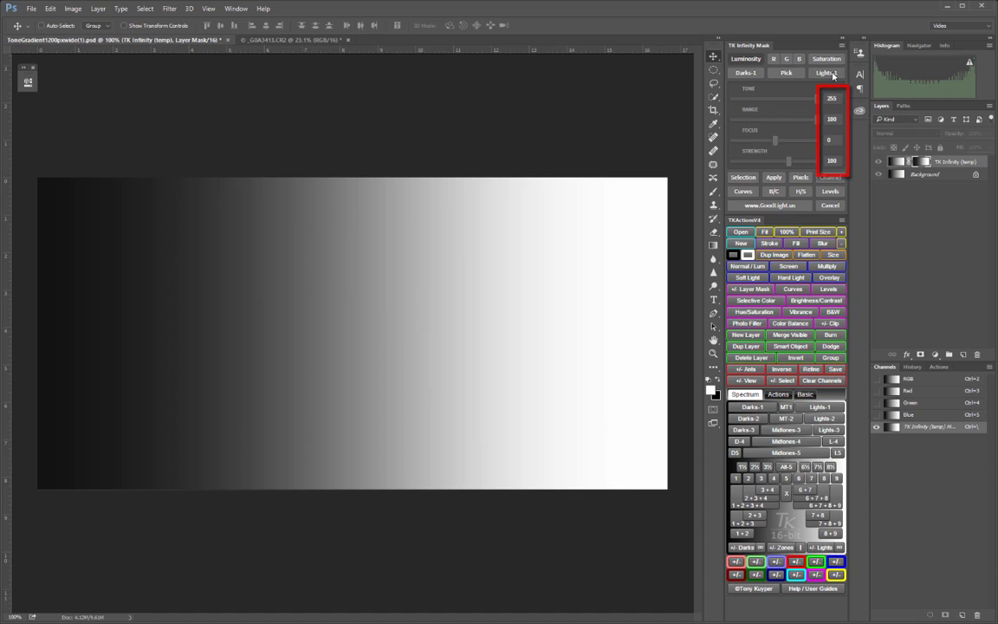
- Pick the dark grey tone 434343 from the gradient as the mask's target tone
left_click(785, 76)
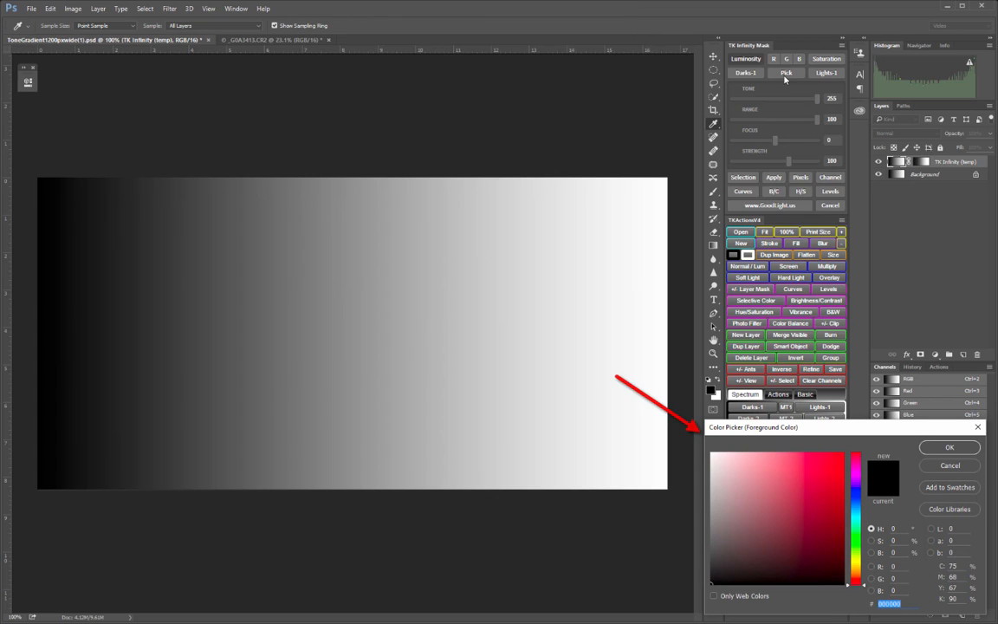
left_click(232, 302)
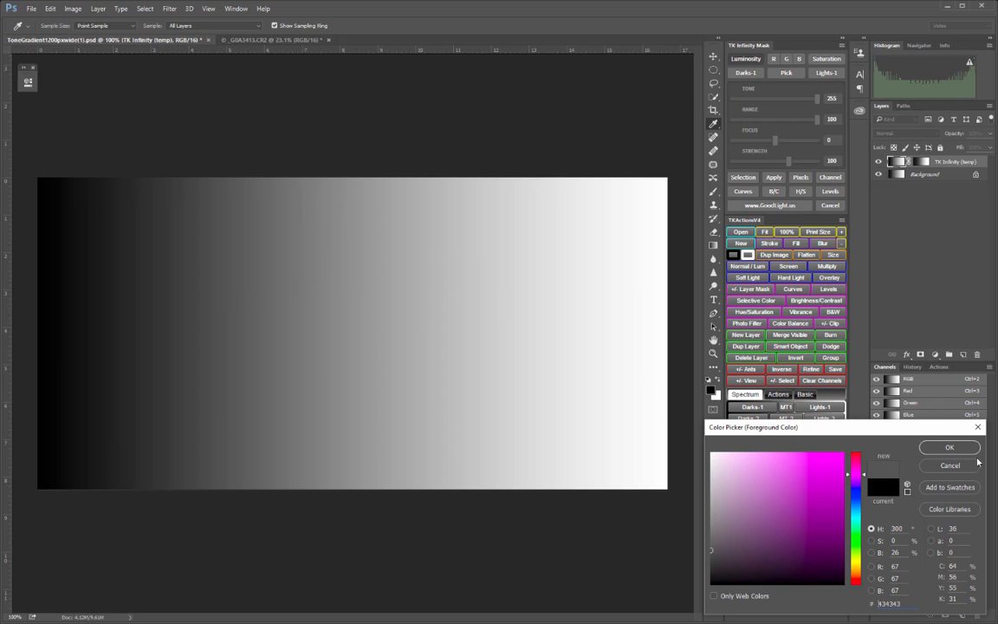
left_click(950, 447)
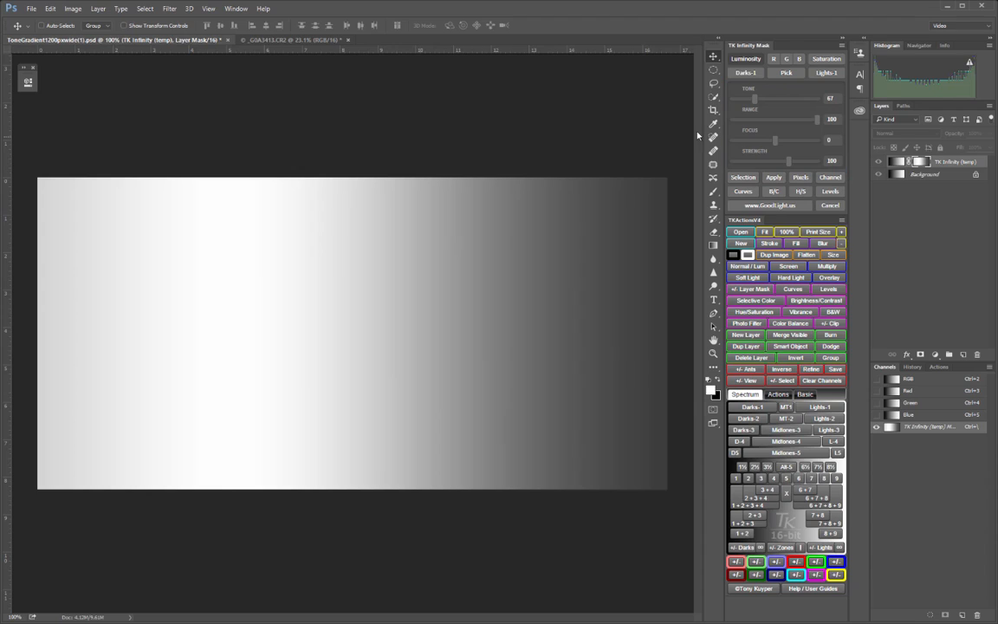
- Vary the mask's tone through 190, 63 and 95, ending at 255
left_click_drag(750, 106, 797, 109)
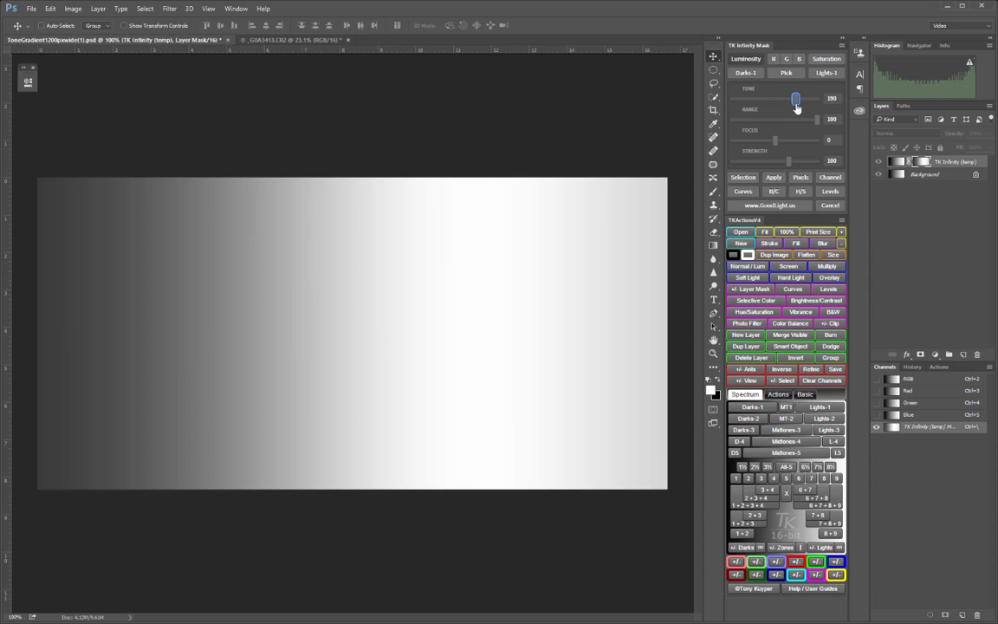
left_click_drag(796, 107, 753, 101)
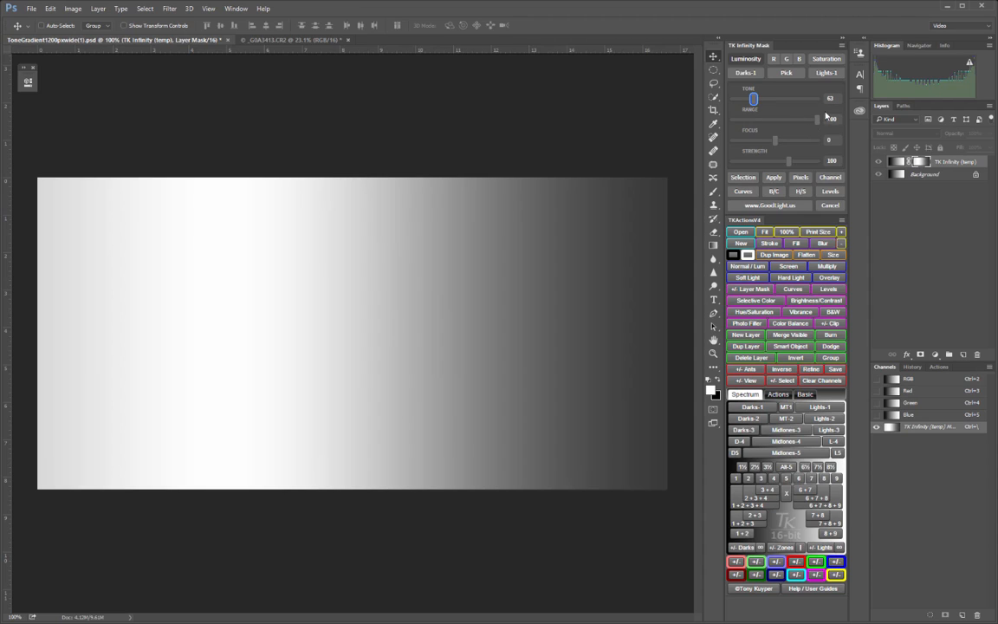
left_click(824, 98)
type("95")
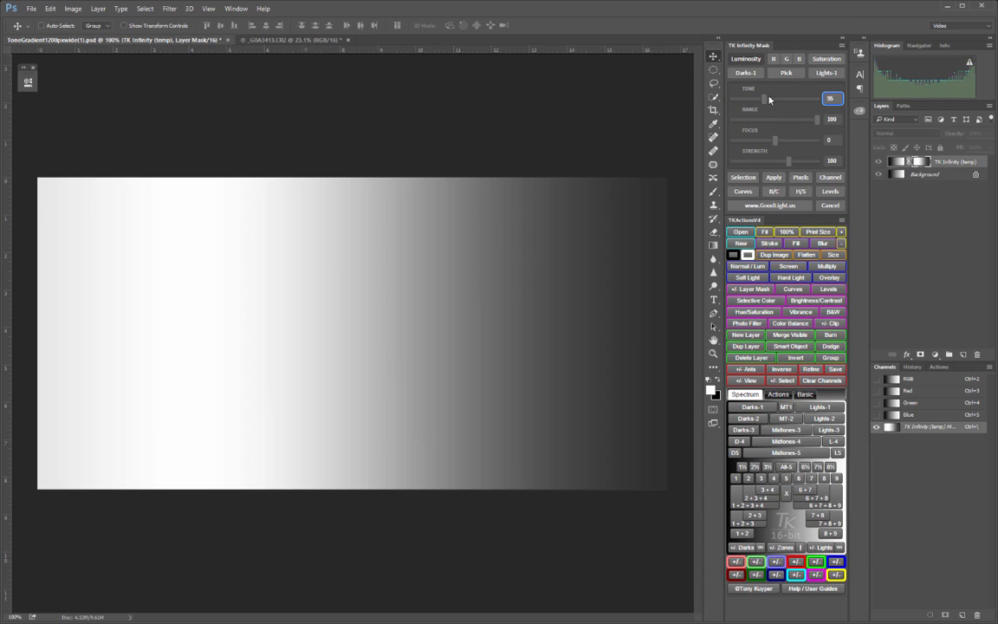
left_click_drag(762, 99, 825, 101)
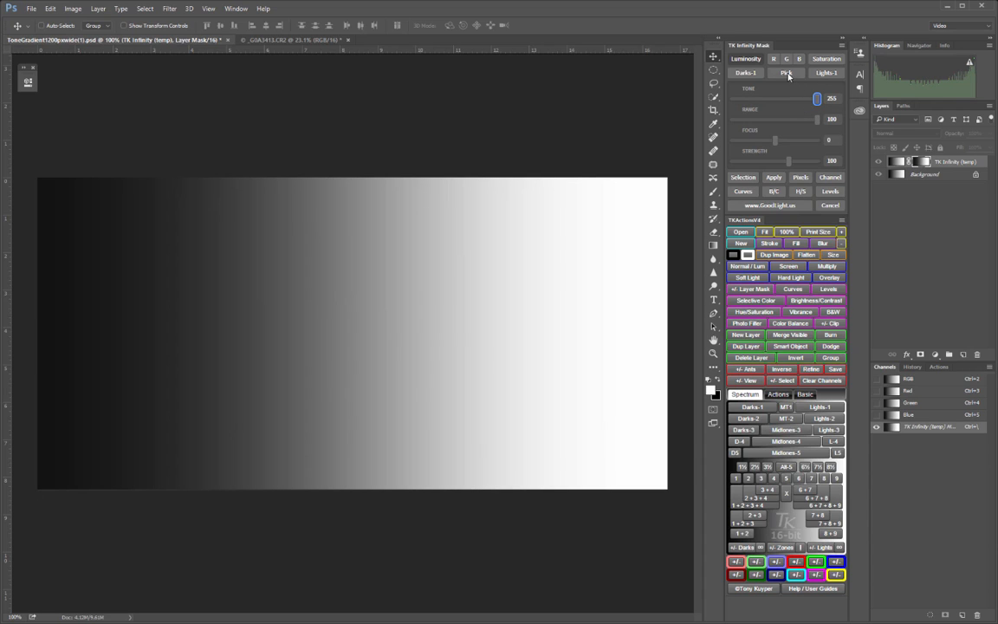
- Pick the middle grey tone 828282 near the gradient's centre as the mask's target tone
left_click(786, 73)
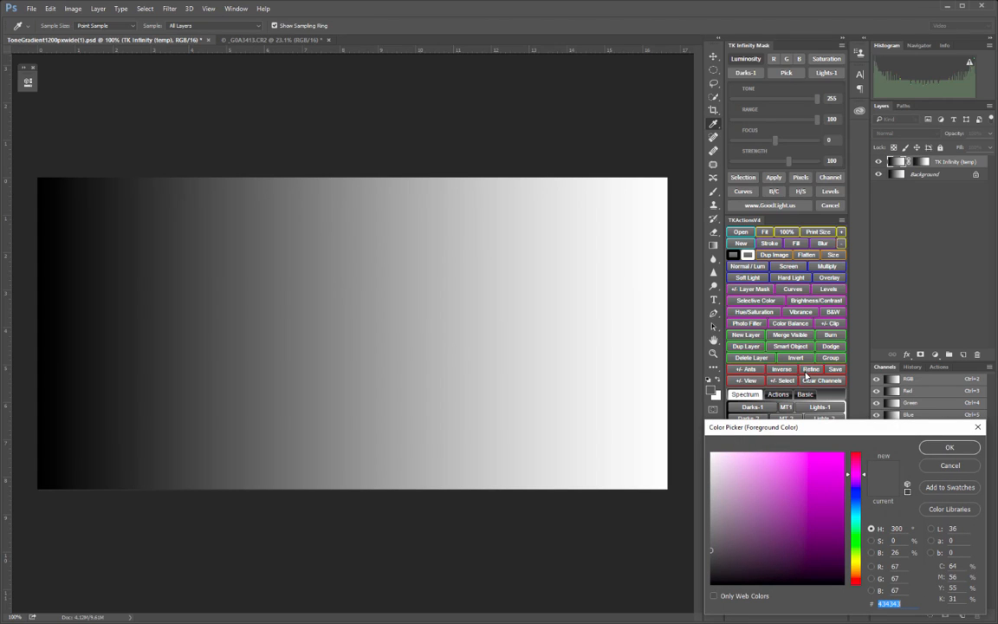
left_click(360, 310)
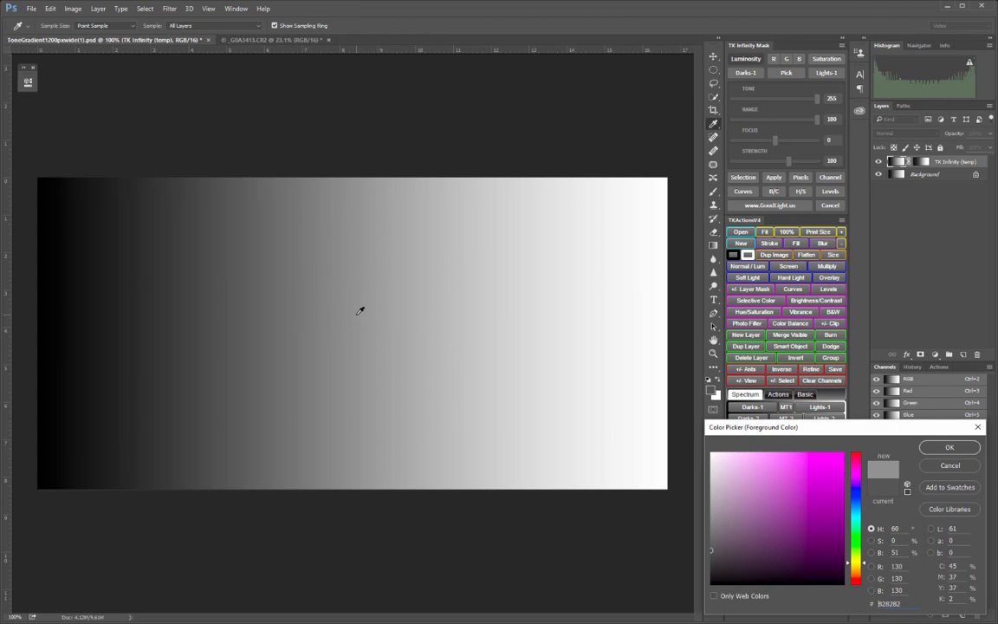
left_click(949, 447)
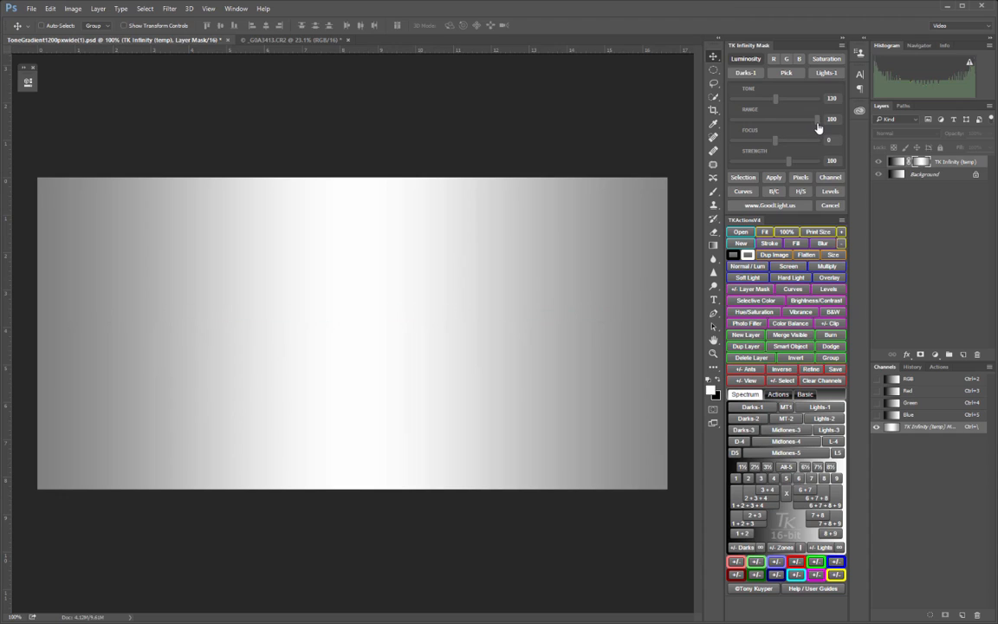
- Narrow the mask's range to 13 and shift its tone to 168
left_click_drag(816, 120, 750, 119)
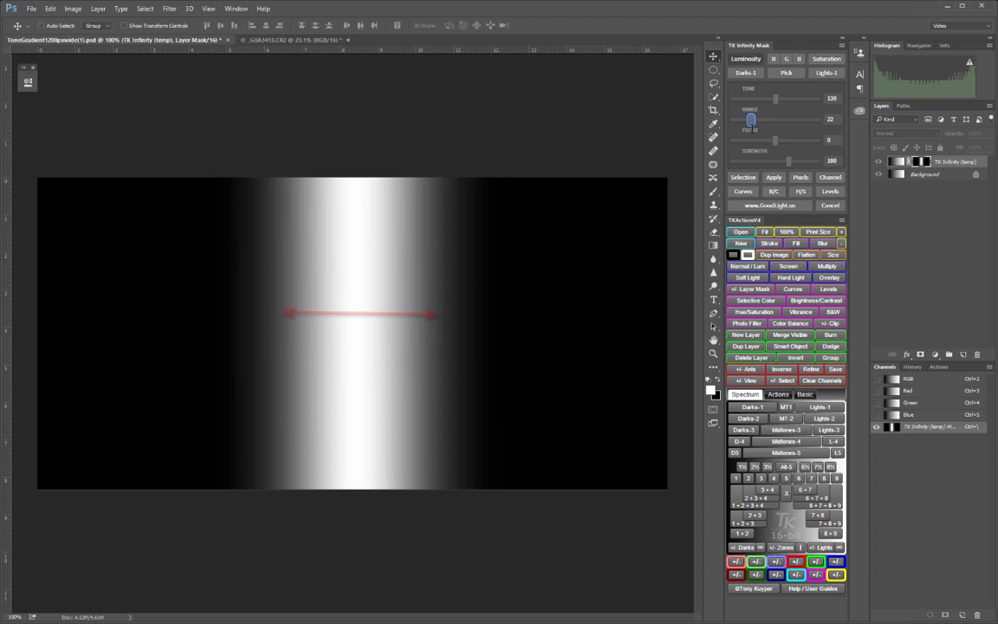
left_click_drag(750, 124, 743, 122)
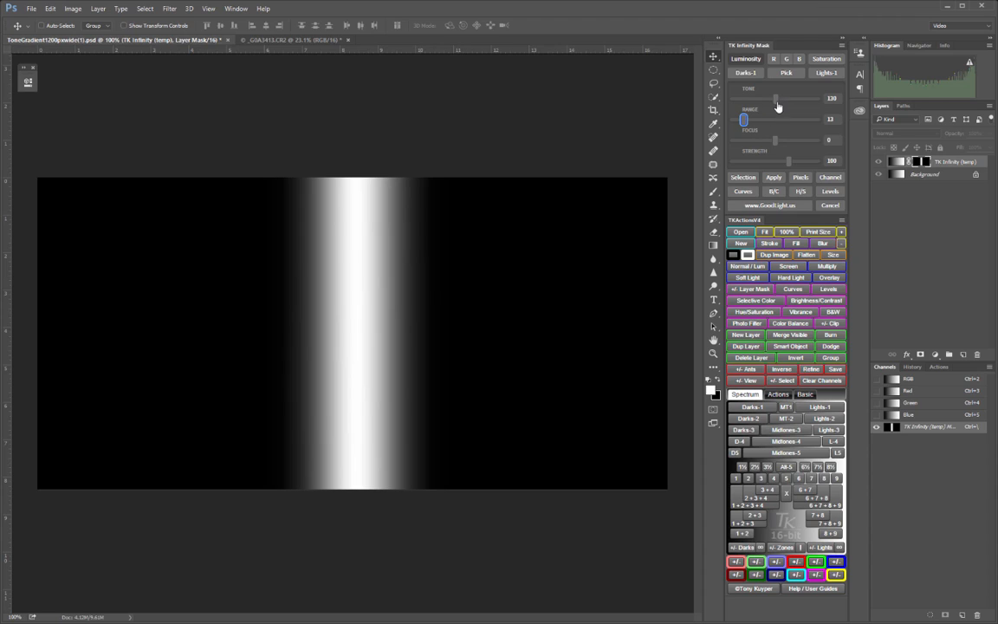
mouse_move(776, 100)
left_mouse_down()
mouse_move(747, 101)
mouse_move(806, 102)
mouse_move(788, 107)
left_mouse_up()
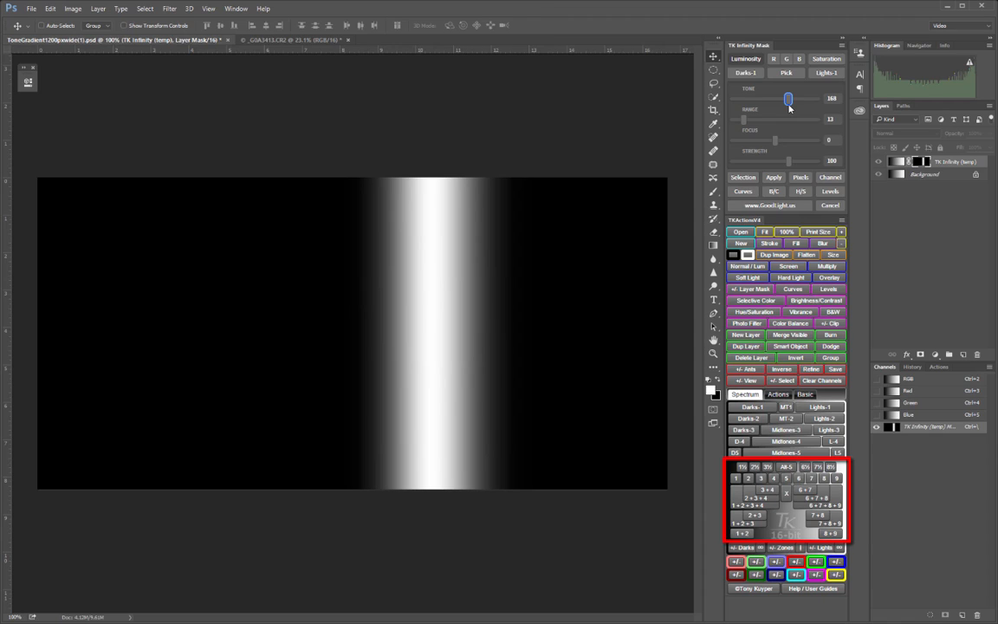
key("b")
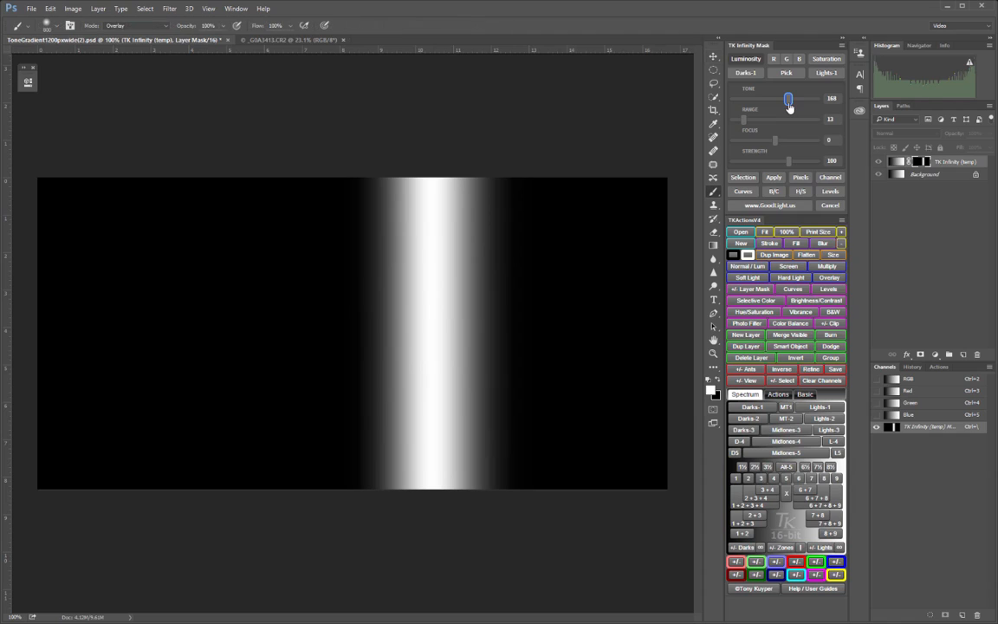
- Build a Darks-1 mask narrowed to range 24, and replace it with a Lights-1 mask narrowed to range 32
left_click(743, 73)
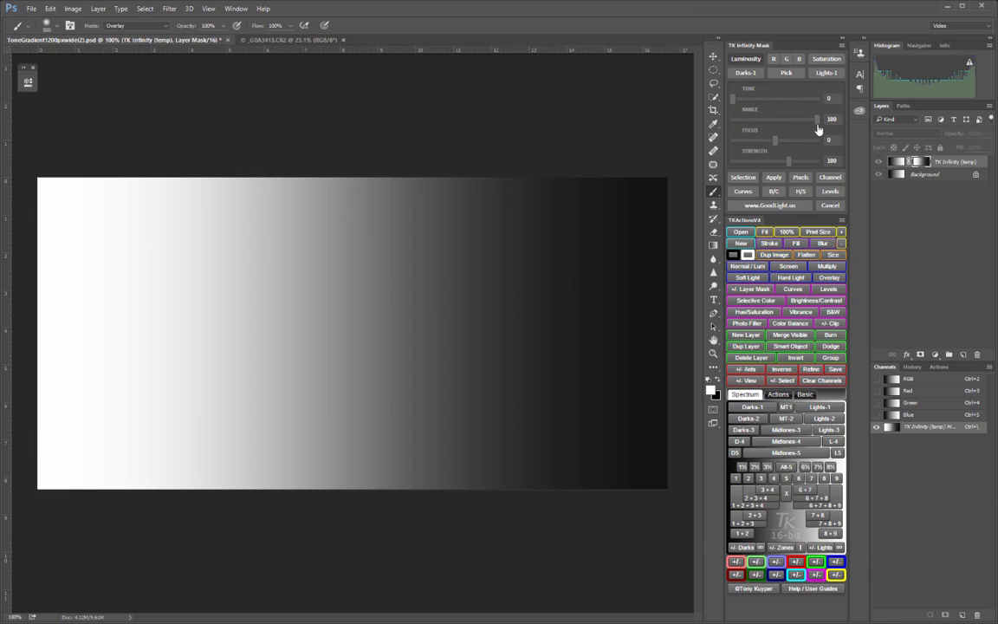
left_click_drag(817, 126, 754, 128)
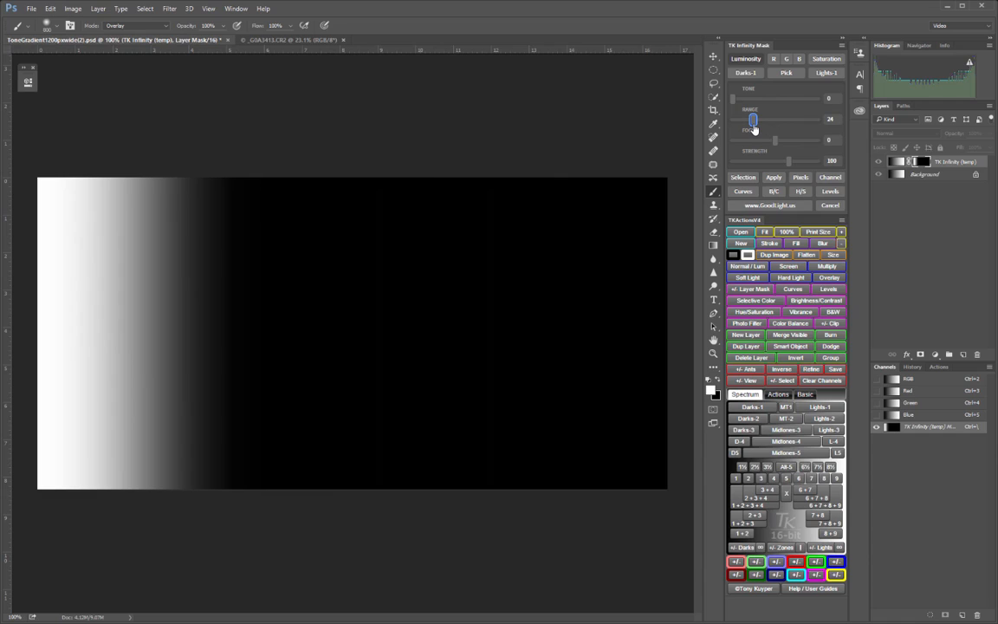
left_click(826, 73)
left_click_drag(817, 124, 760, 124)
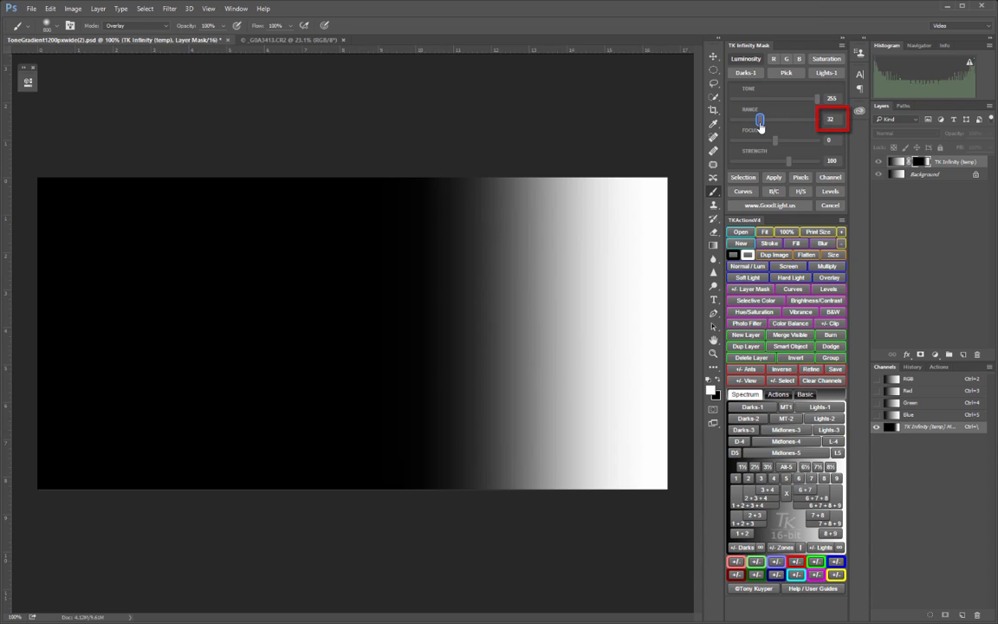
- Set the Lights-1 mask's tone to exactly 168 and its range to 13
double_click(838, 98)
type("168")
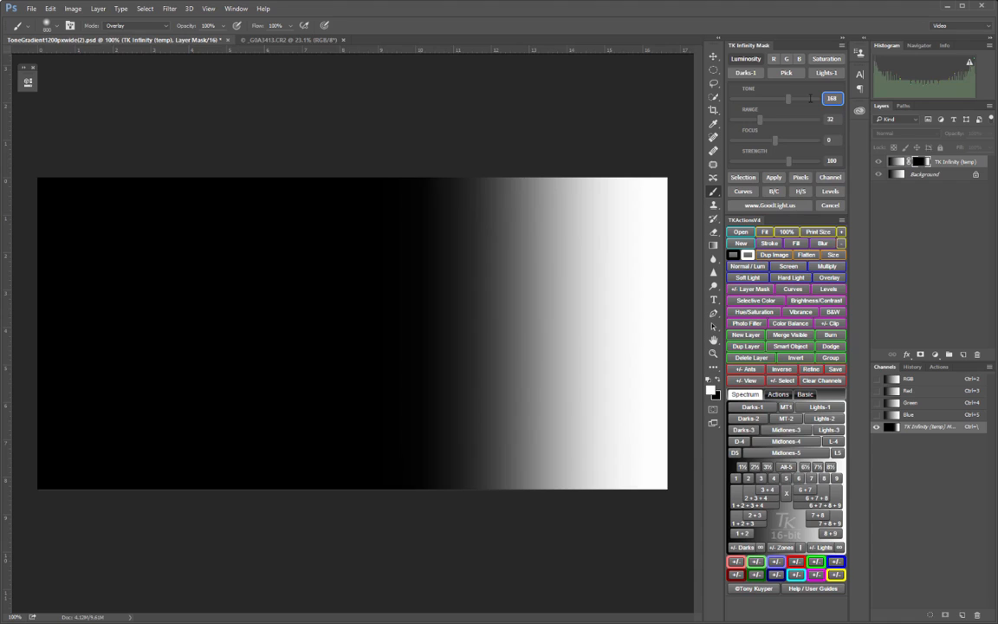
key("Tab")
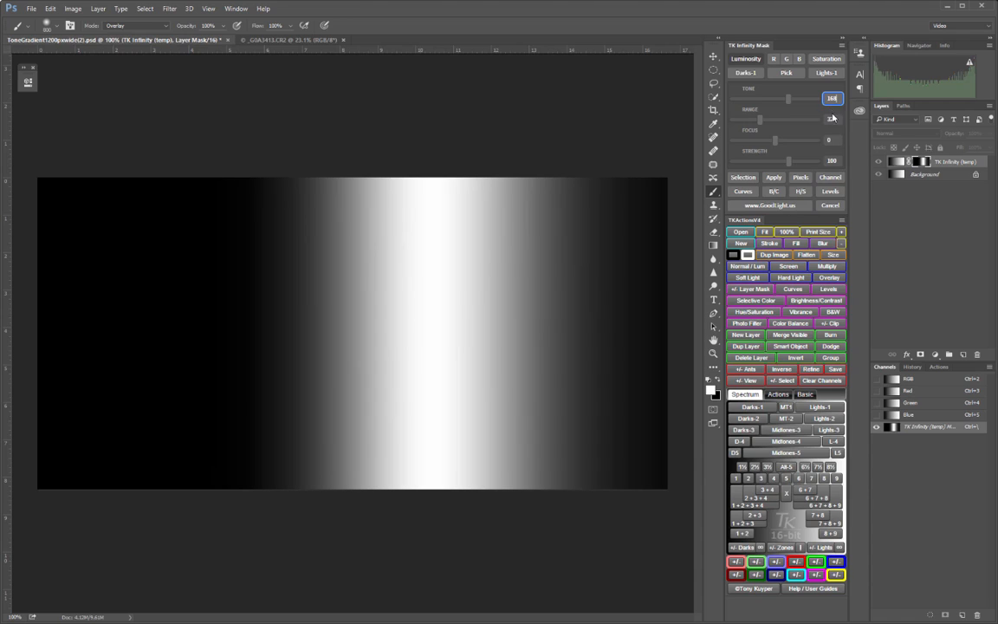
type("13")
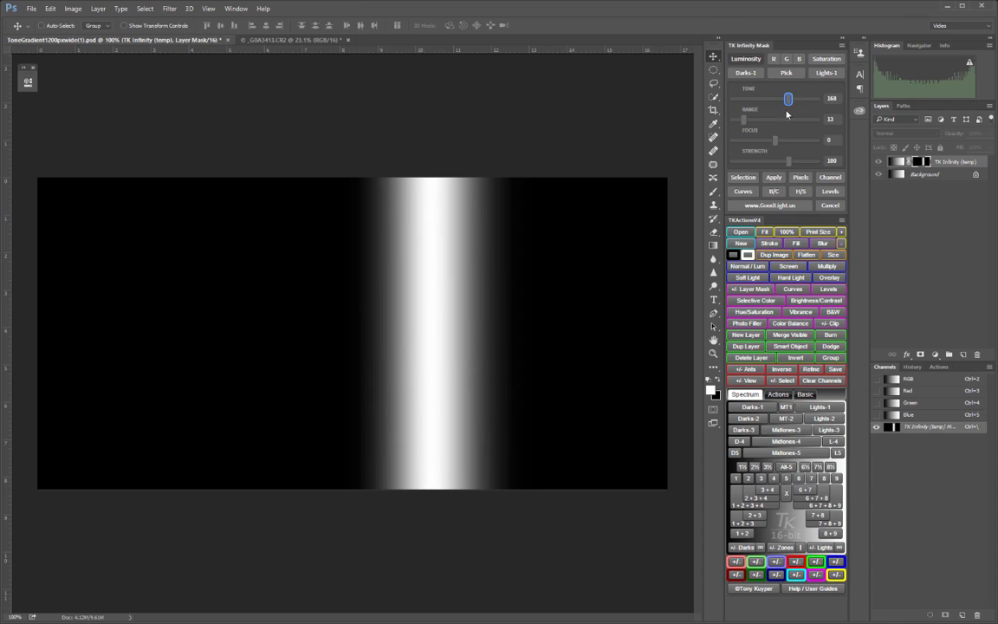
- Vary the mask's focus from -47 to 78, and widen its range to 28
left_click_drag(776, 142, 755, 144)
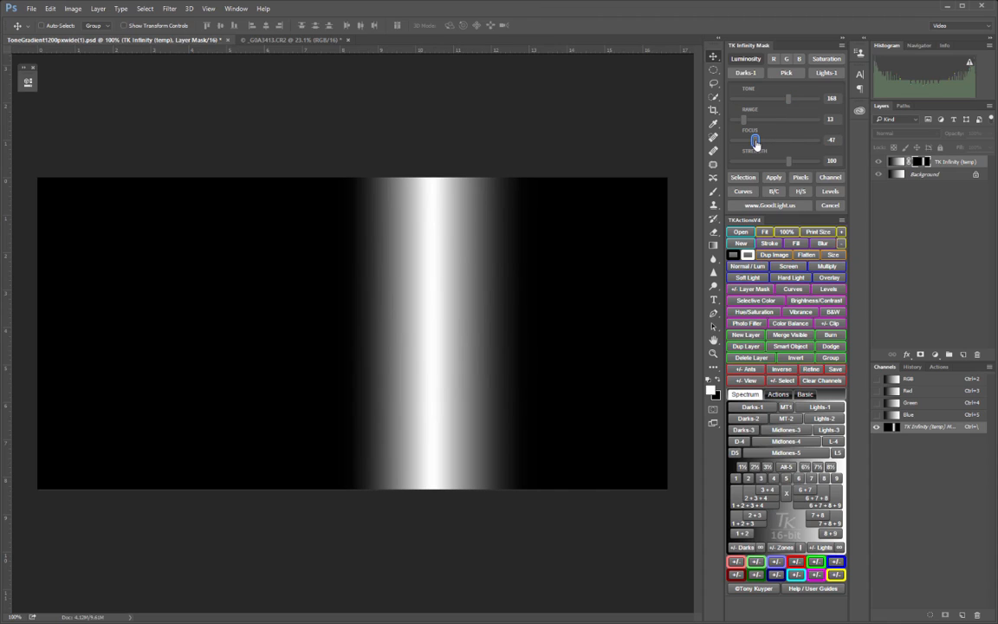
left_click_drag(756, 144, 808, 143)
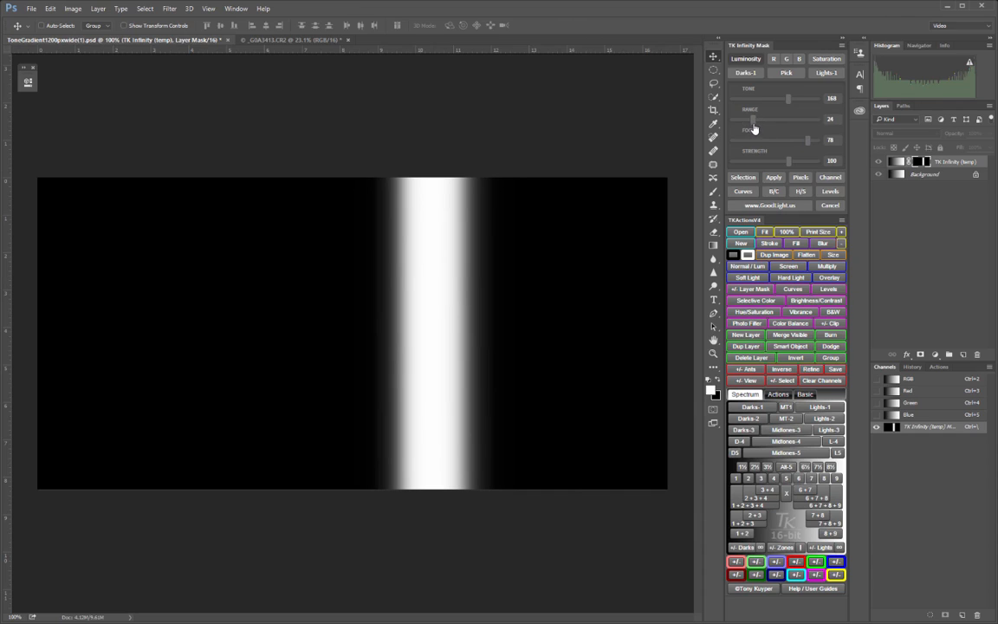
mouse_move(743, 123)
left_mouse_down()
mouse_move(790, 126)
mouse_move(756, 129)
left_mouse_up()
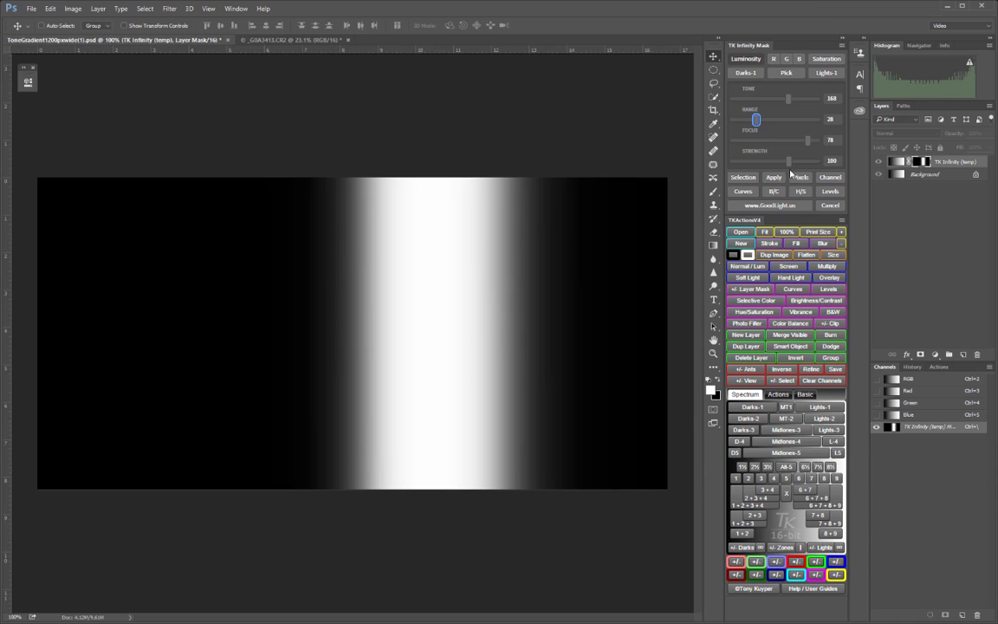
- Lower the mask's strength to 45, and raise it to 140
left_click_drag(788, 162, 757, 163)
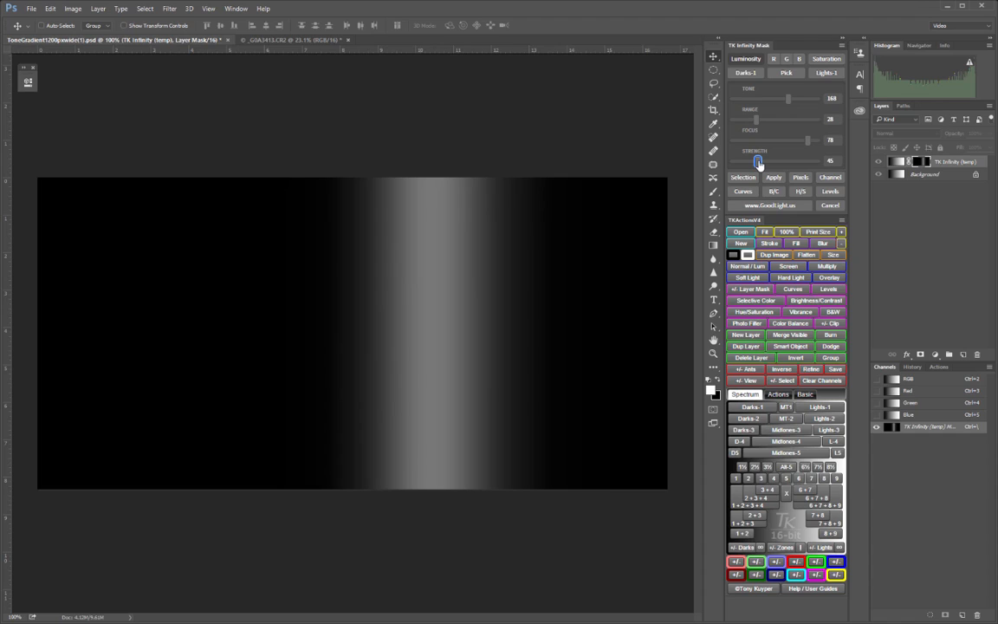
left_click_drag(758, 163, 811, 161)
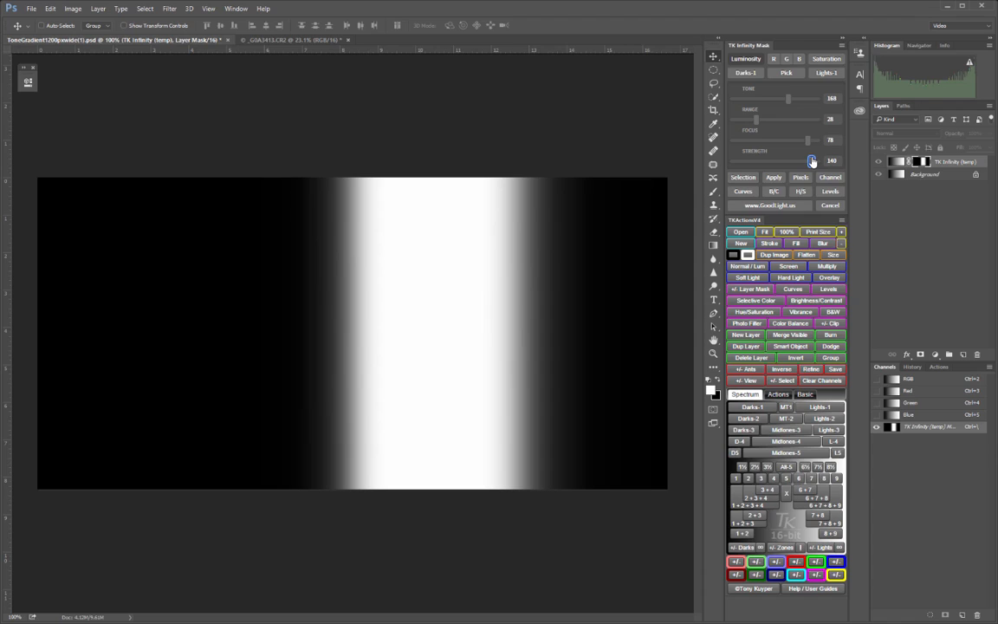
- Build a Lights-1 mask and output it as the layer mask of a new Levels adjustment
left_click(826, 74)
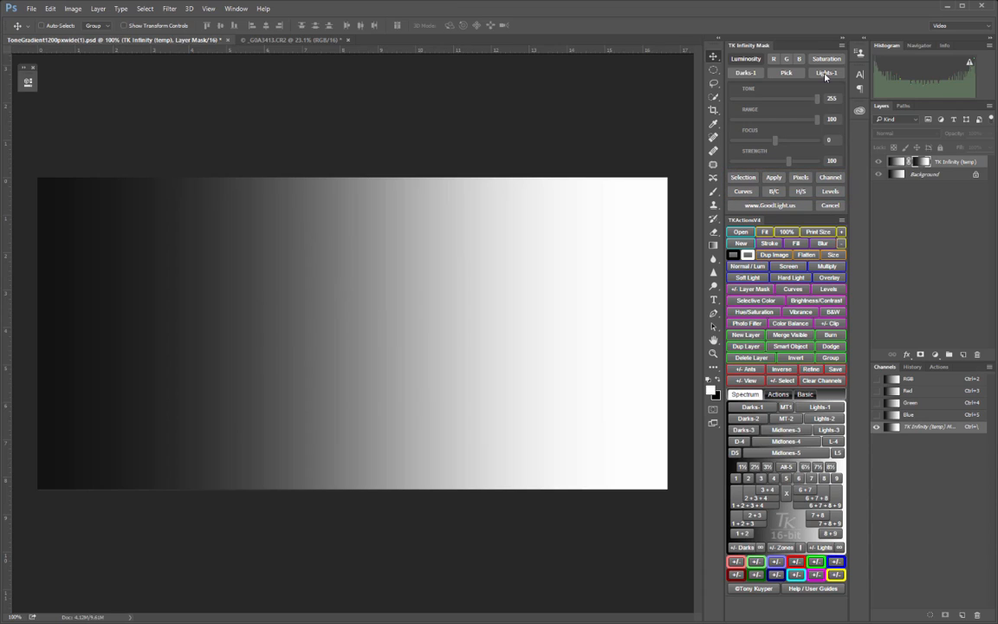
left_click(829, 191)
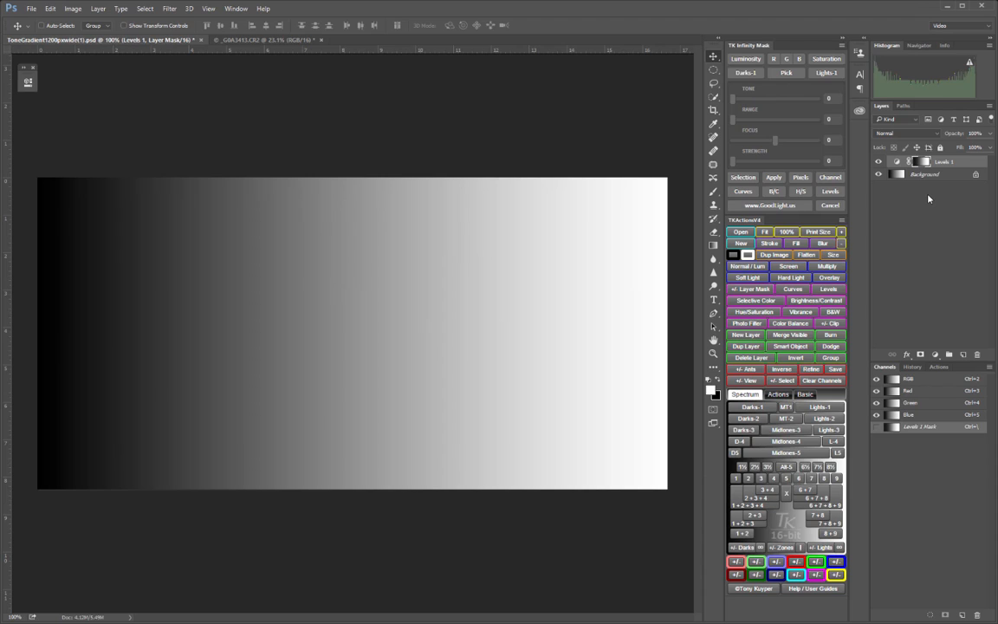
- Load a Darks-1 mask as a selection, and apply another Darks-1 mask to the Levels 1 layer's mask
left_click(747, 73)
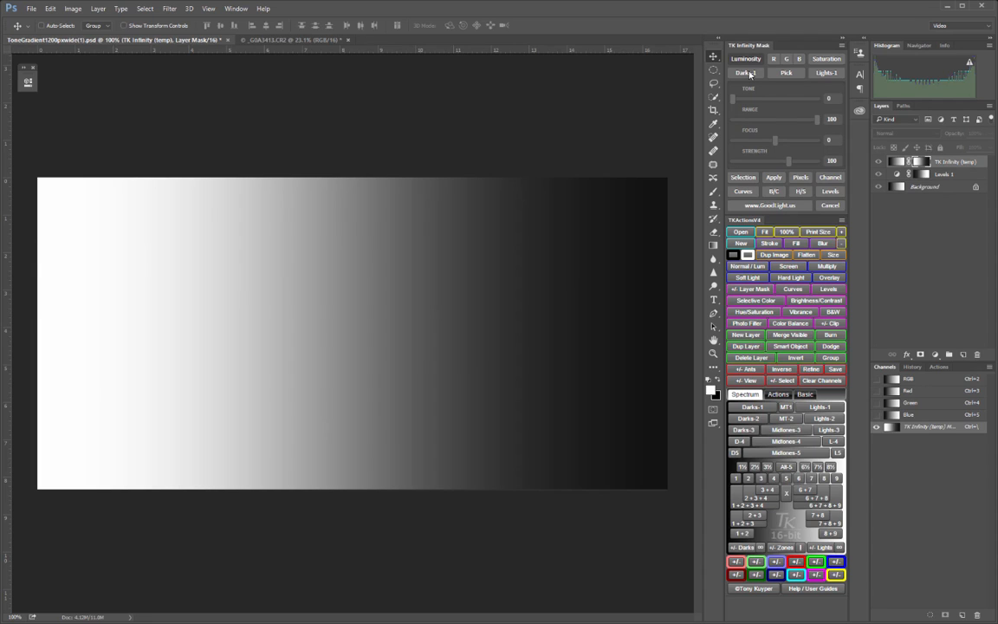
left_click(742, 177)
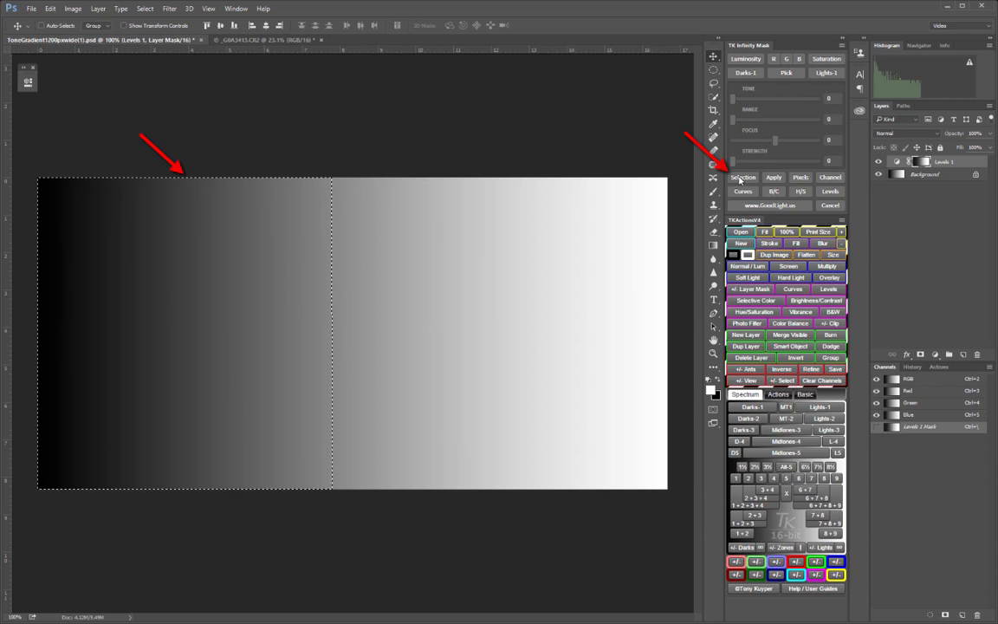
left_click(749, 75)
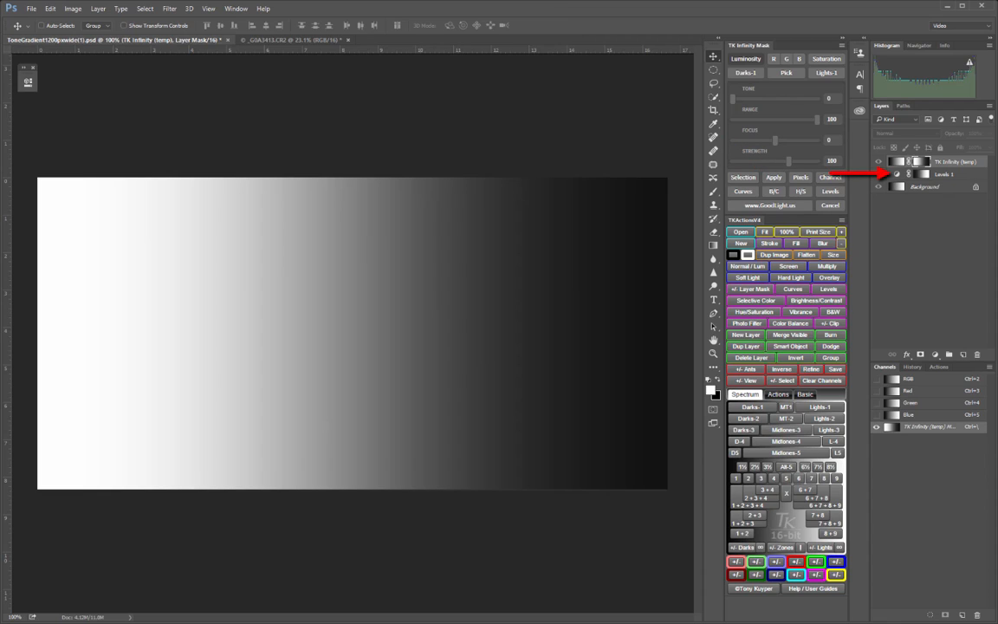
left_click(774, 178)
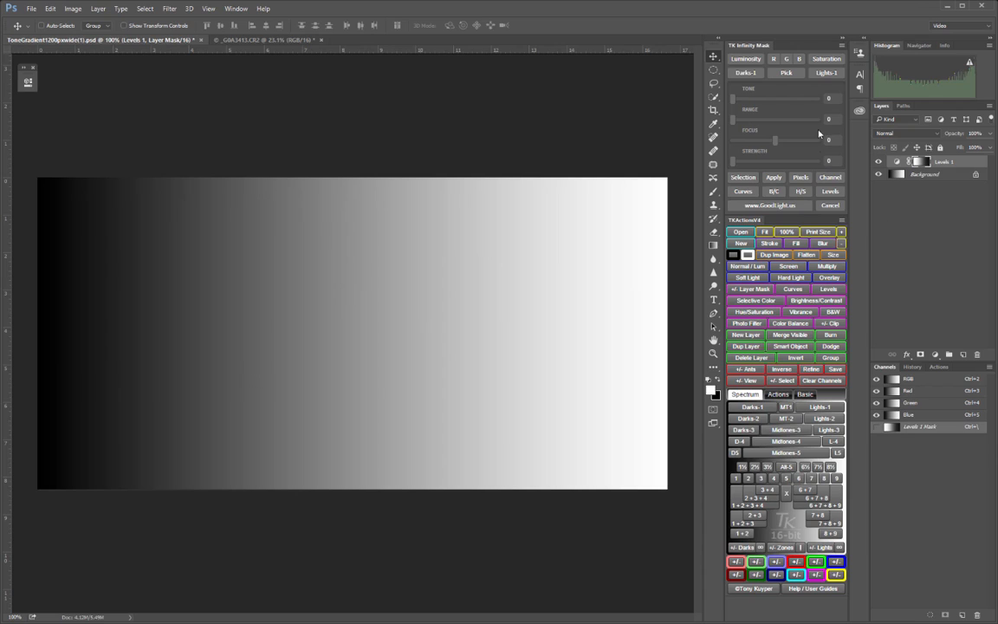
- Output a Lights-1 mask as a pixel layer, and save a Darks-1 mask as an alpha channel
left_click(826, 73)
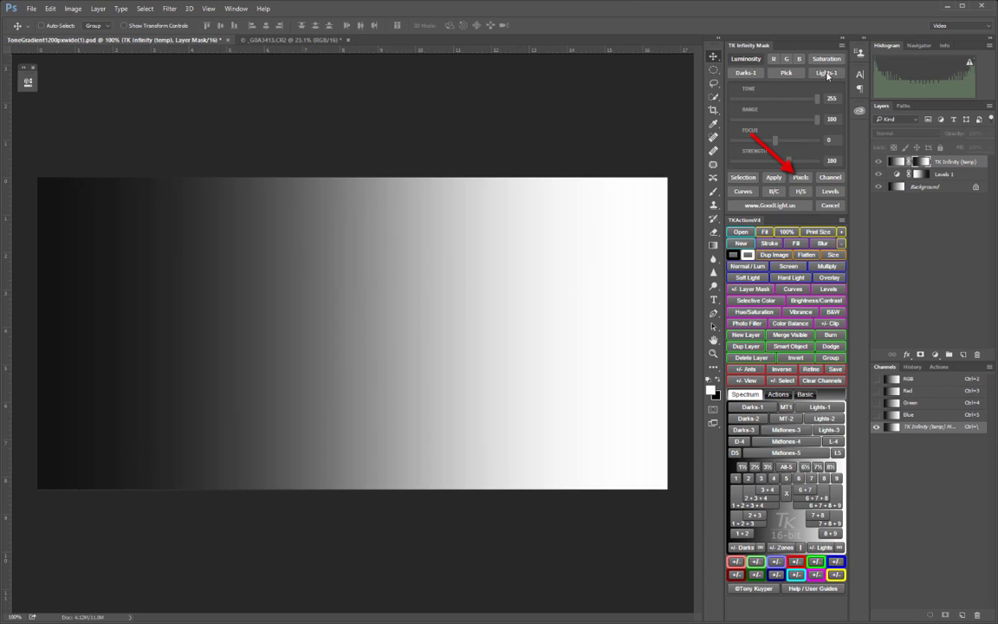
left_click(802, 178)
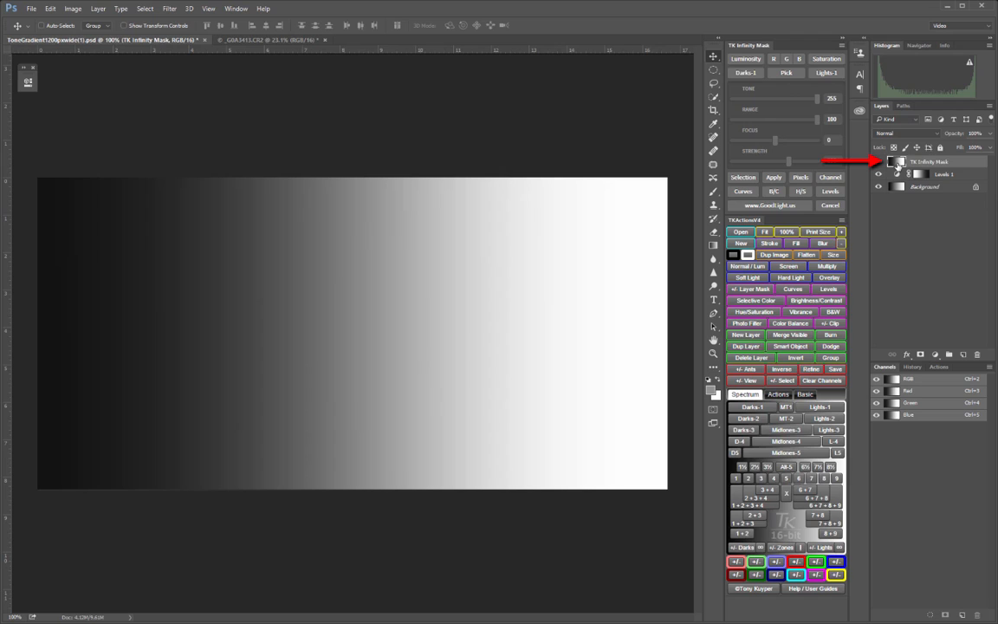
left_click(740, 74)
left_click(831, 179)
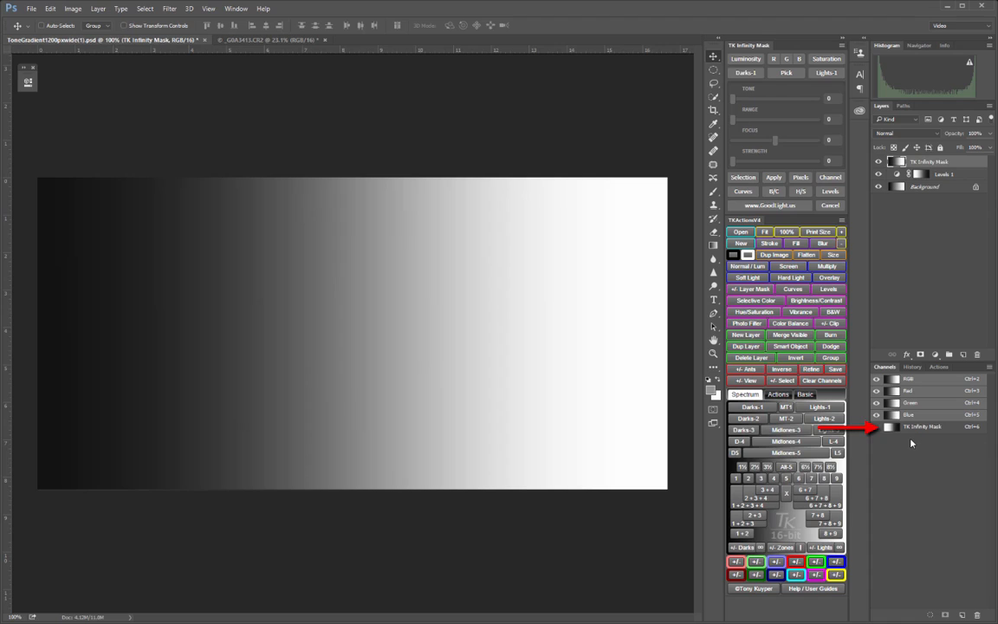
- Build another Darks-1 mask and cancel it without producing an output
left_click(747, 72)
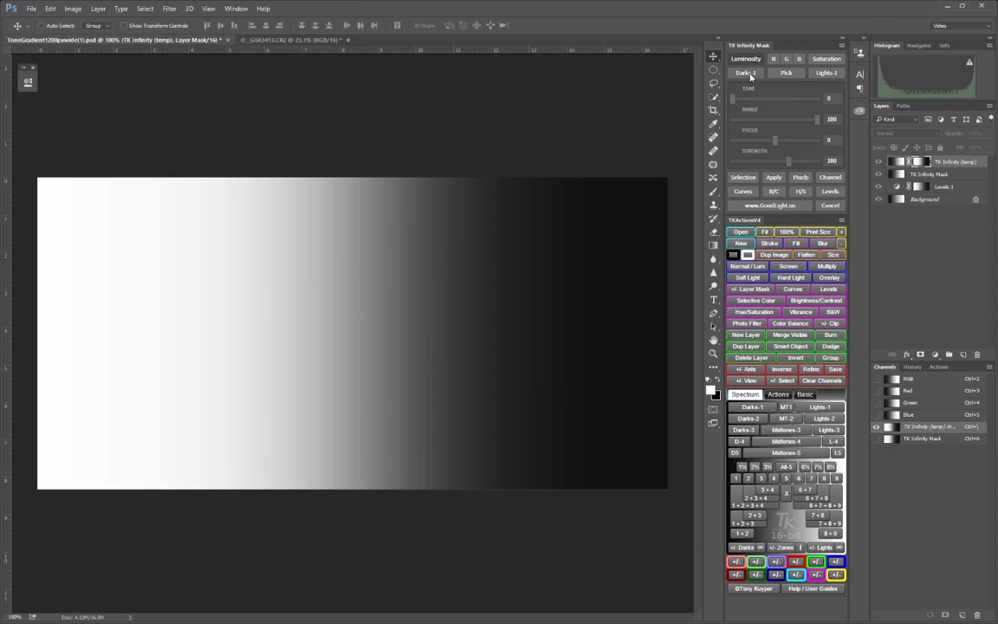
left_click(827, 206)
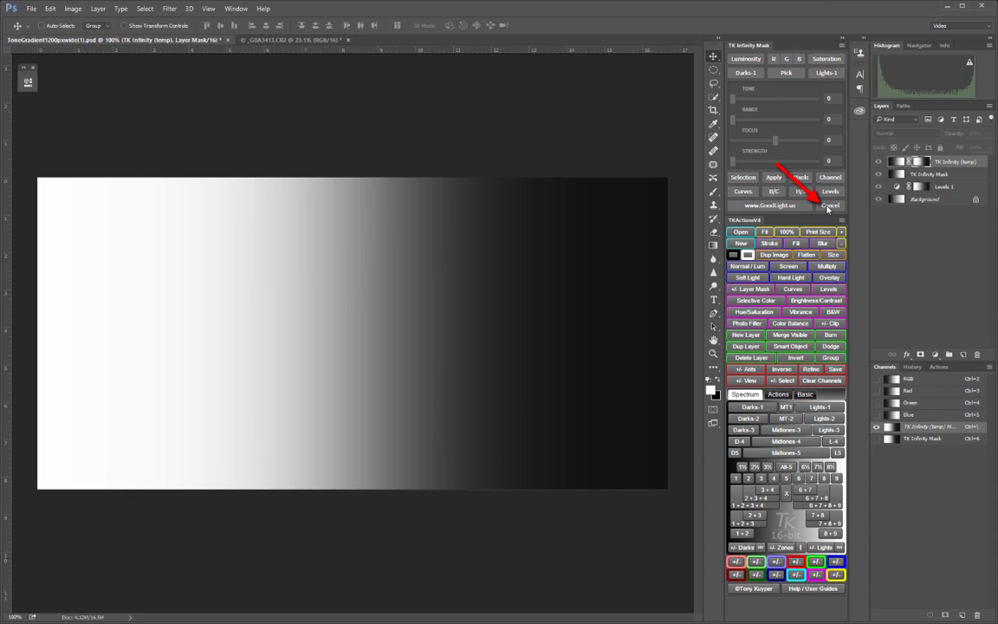